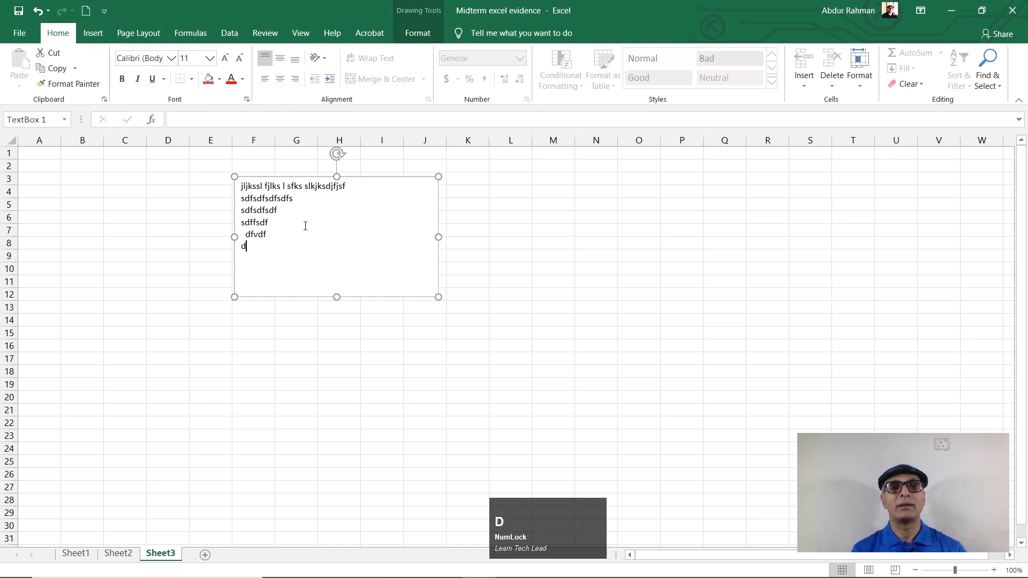
Move the text box across the sheet to columns L to P and apply the light green gradient theme style to it.
drag(367, 179, 621, 179)
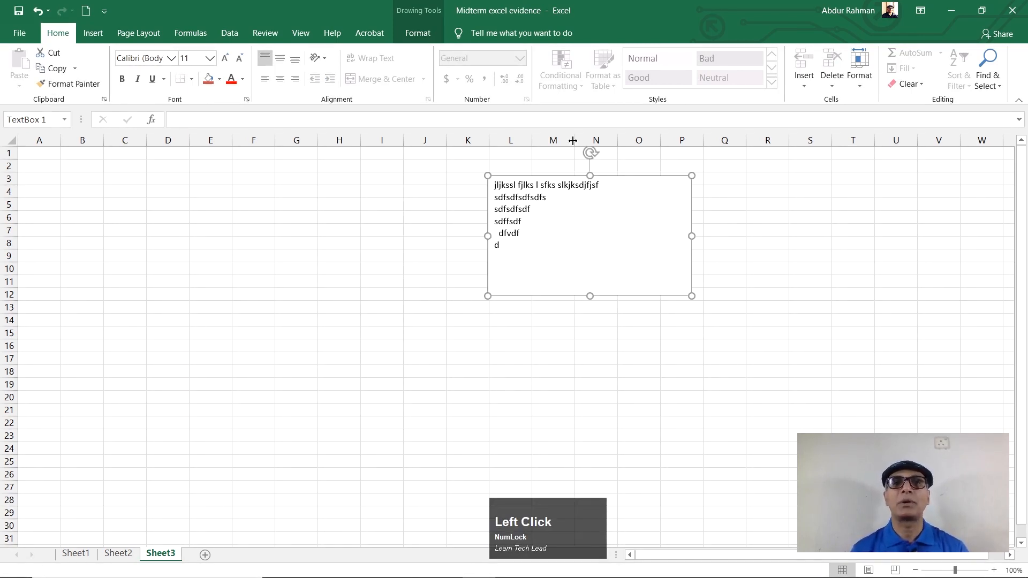
click(418, 32)
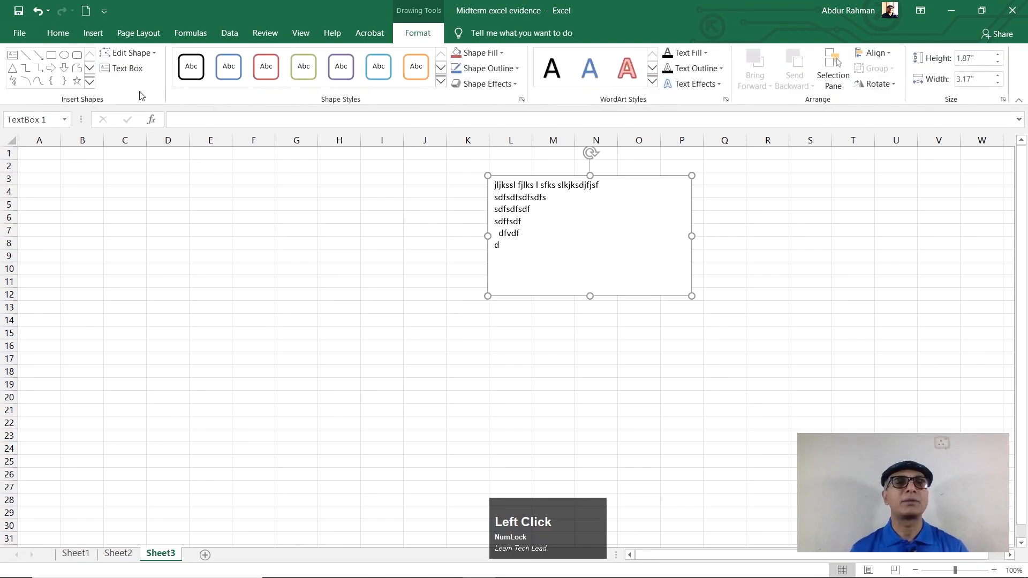
click(441, 81)
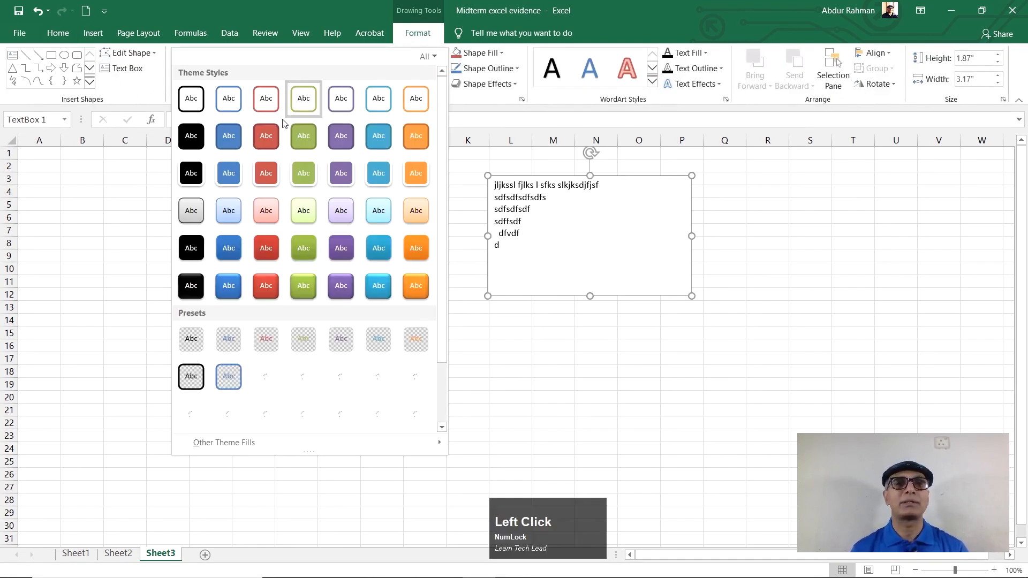
click(303, 211)
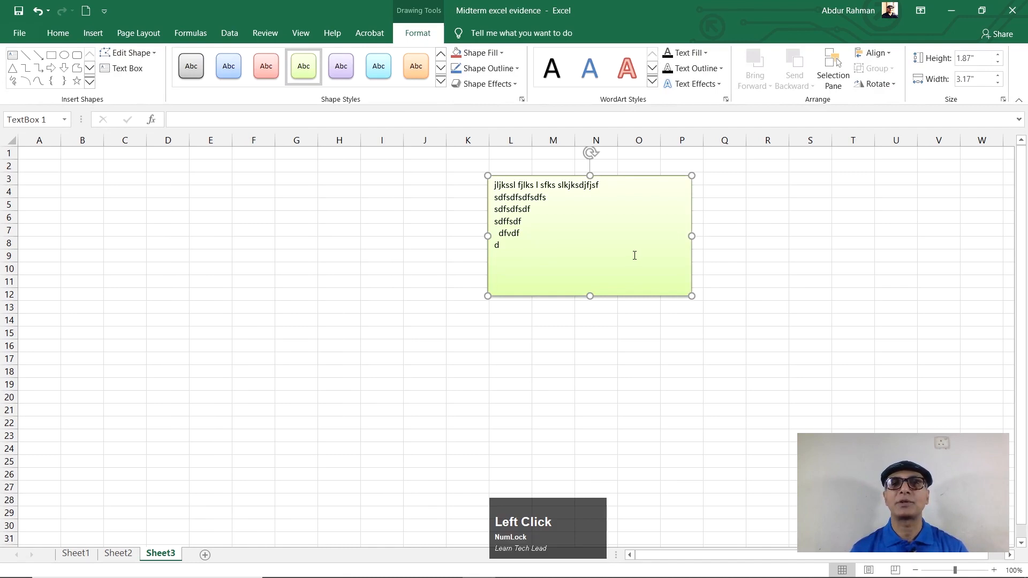
Apply the blue WordArt style to all the text in the text box.
drag(505, 250, 481, 183)
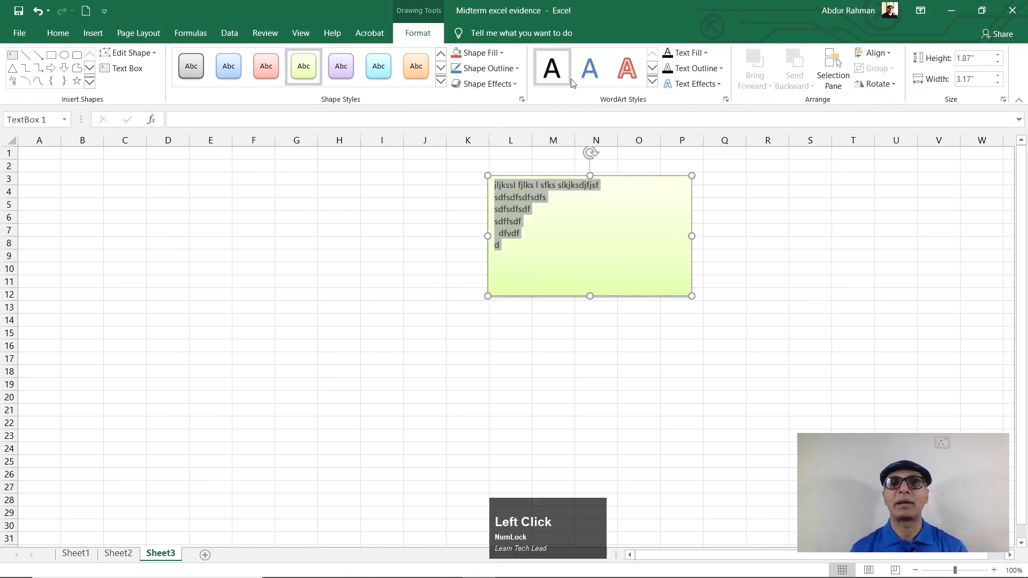
click(590, 68)
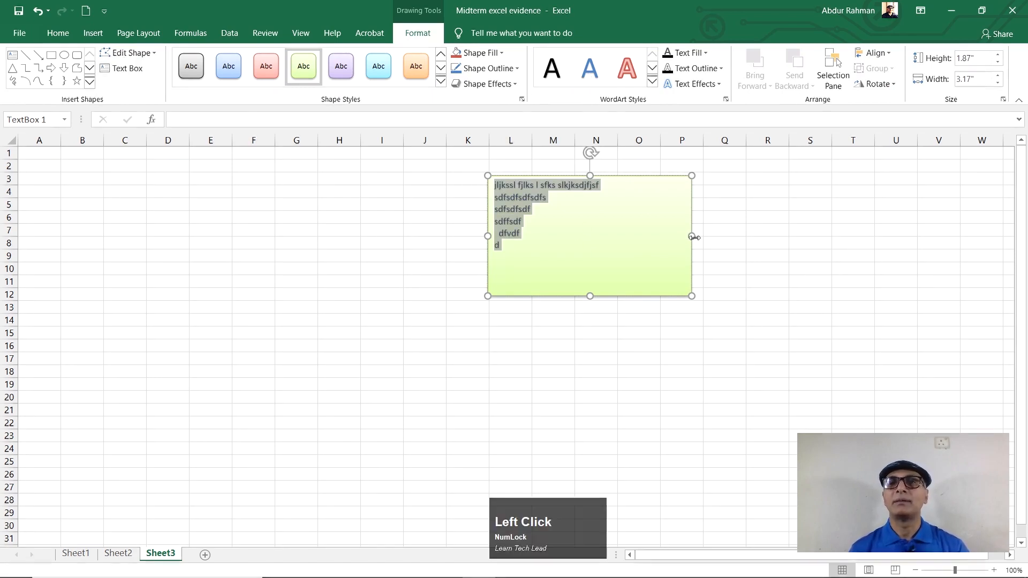
click(753, 232)
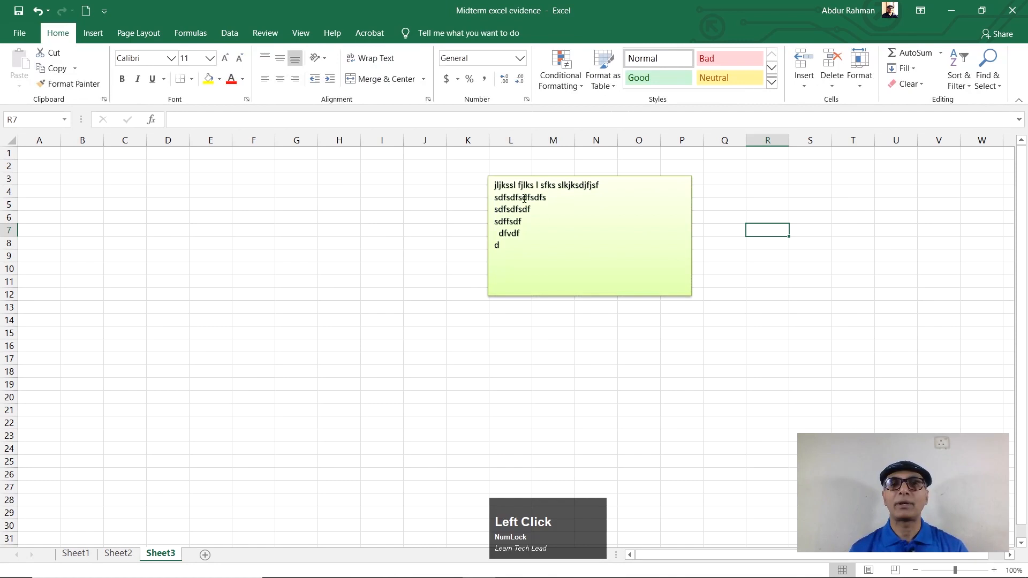
Reposition the green text box so that it spans about columns N to R, starting at row 4.
click(546, 189)
mouse_move(547, 189)
mouse_down()
mouse_move(630, 306)
mouse_move(601, 246)
mouse_move(651, 224)
mouse_move(651, 183)
mouse_up()
click(683, 372)
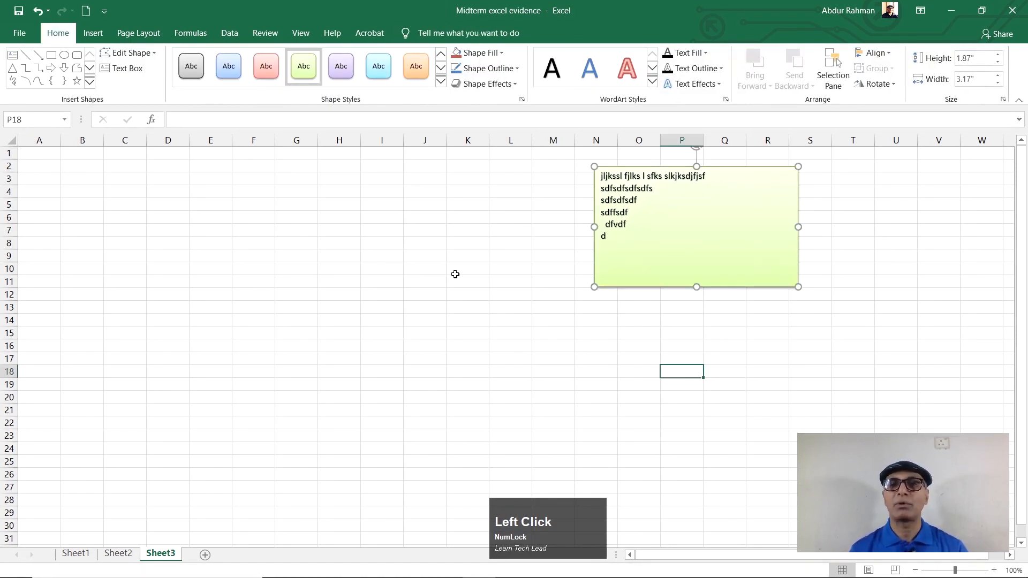
click(682, 212)
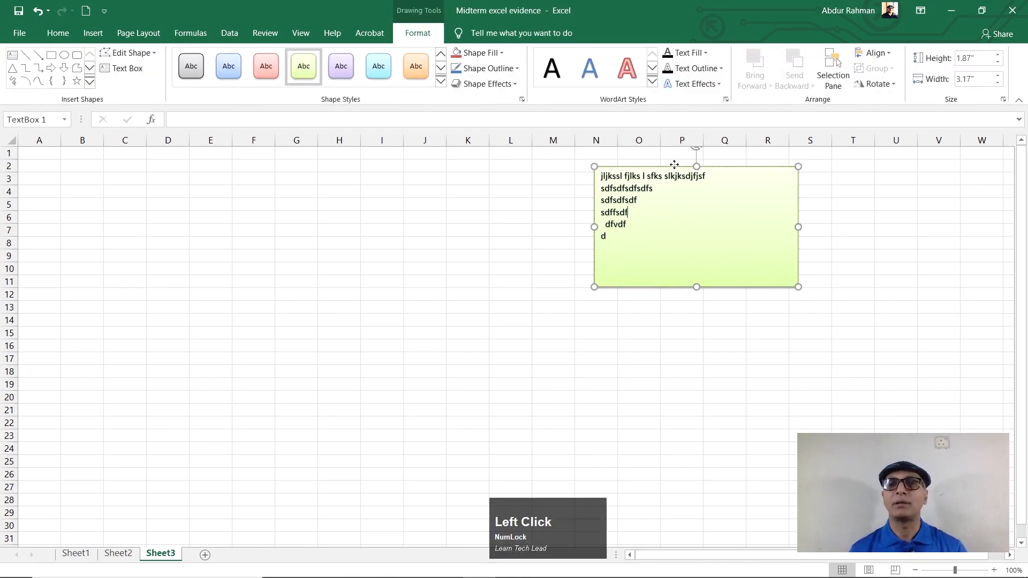
drag(674, 164, 652, 192)
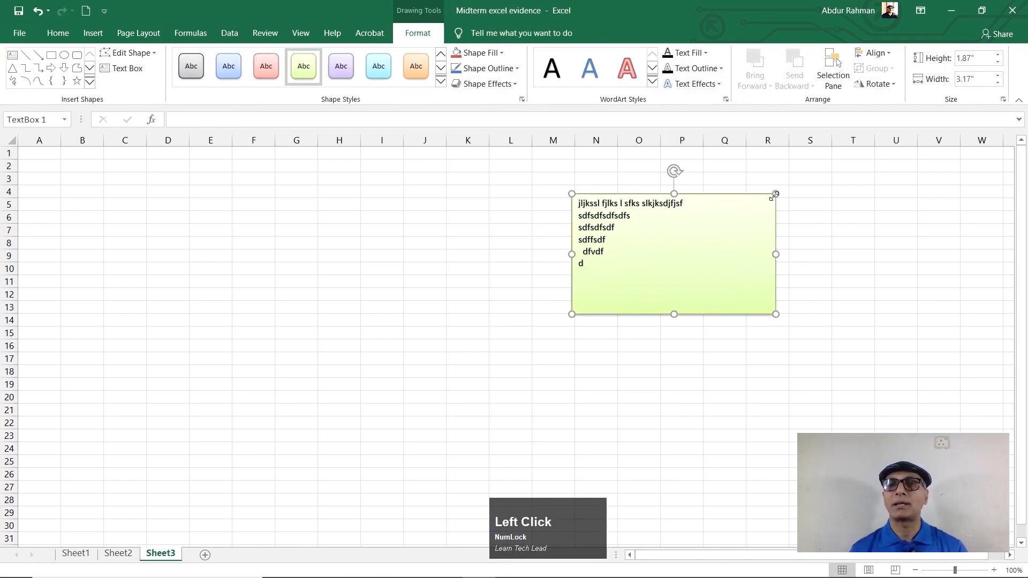
click(677, 169)
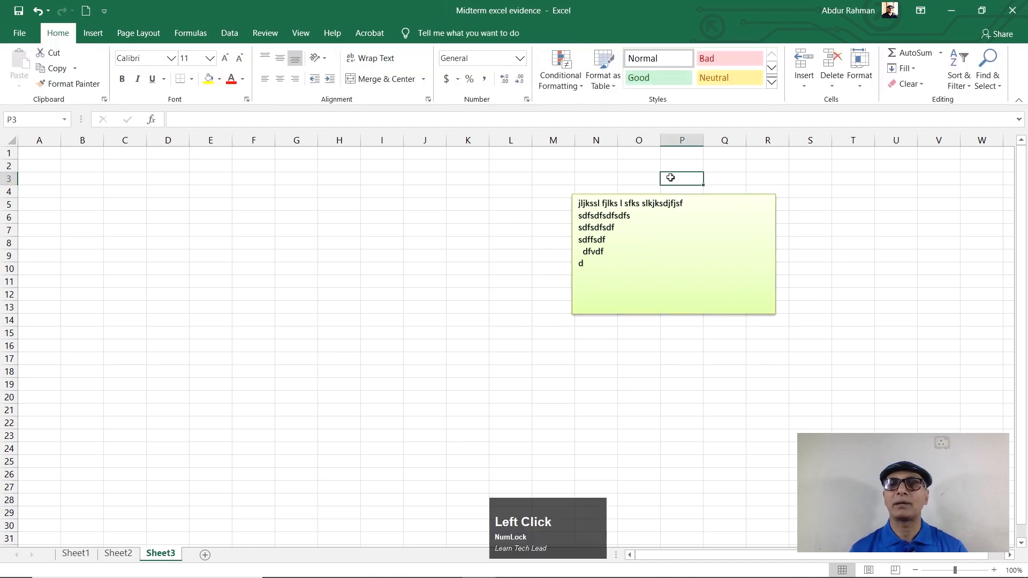
Enlarge the text box to about 2.7" high and 4.28" wide.
click(658, 202)
mouse_move(673, 173)
mouse_down()
mouse_move(732, 195)
mouse_move(645, 170)
mouse_move(670, 175)
mouse_up()
drag(778, 316, 848, 368)
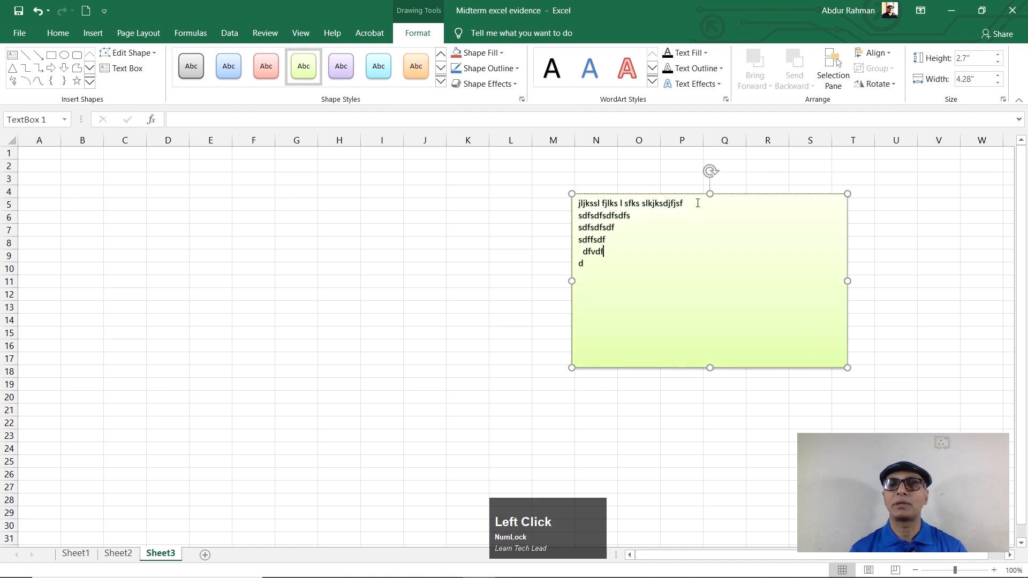
Delete the green text box from Sheet3.
drag(697, 194, 690, 183)
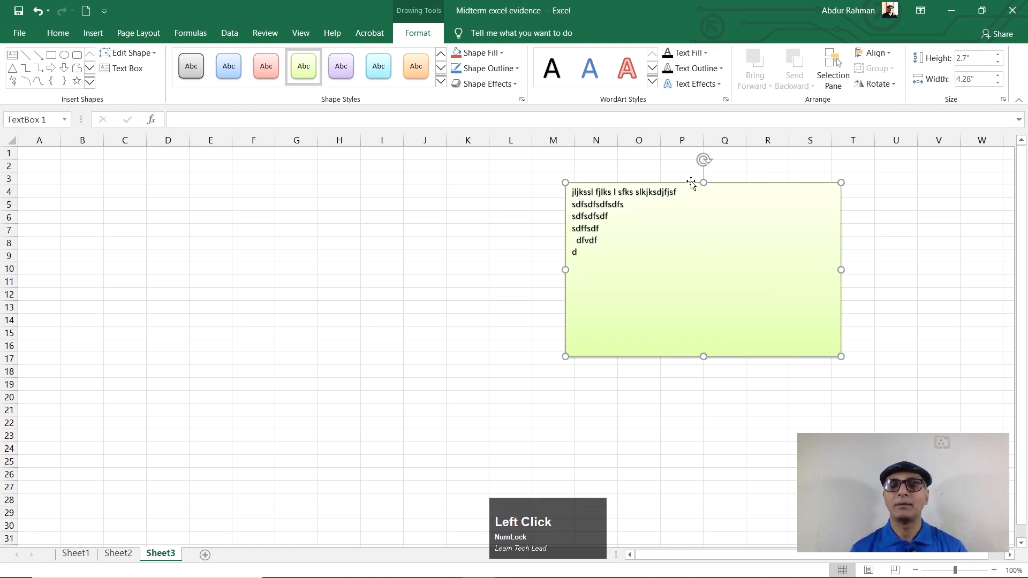
key(Delete)
click(674, 247)
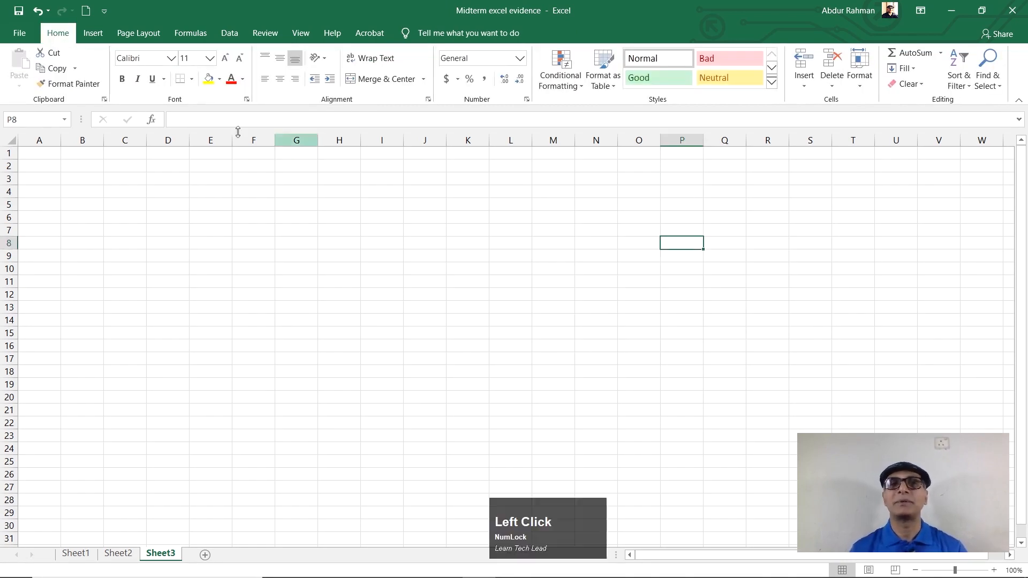
Insert a header on Sheet1 with the centered text "Financial statements".
click(92, 32)
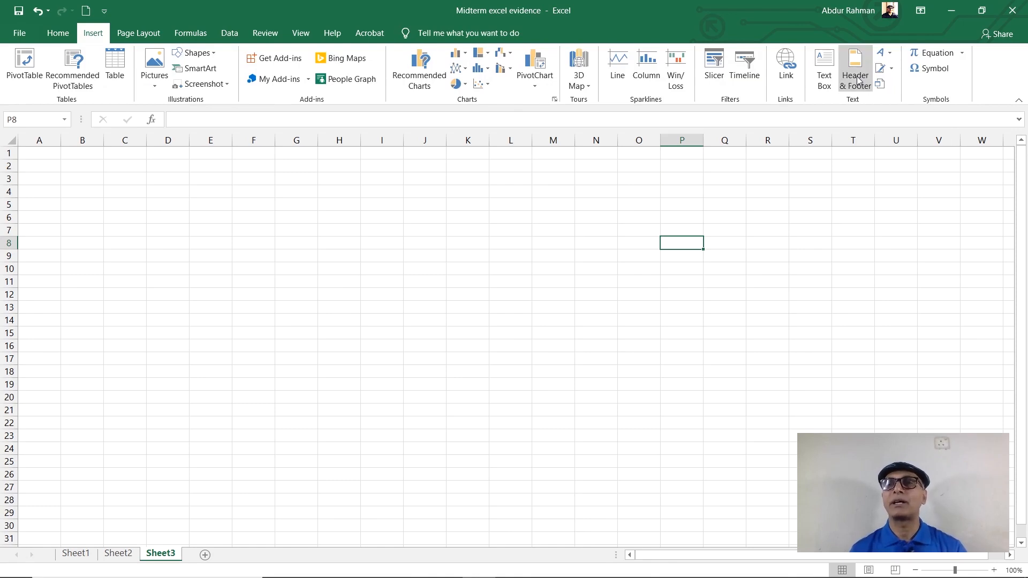
click(90, 554)
scroll(480, 286, up, 1)
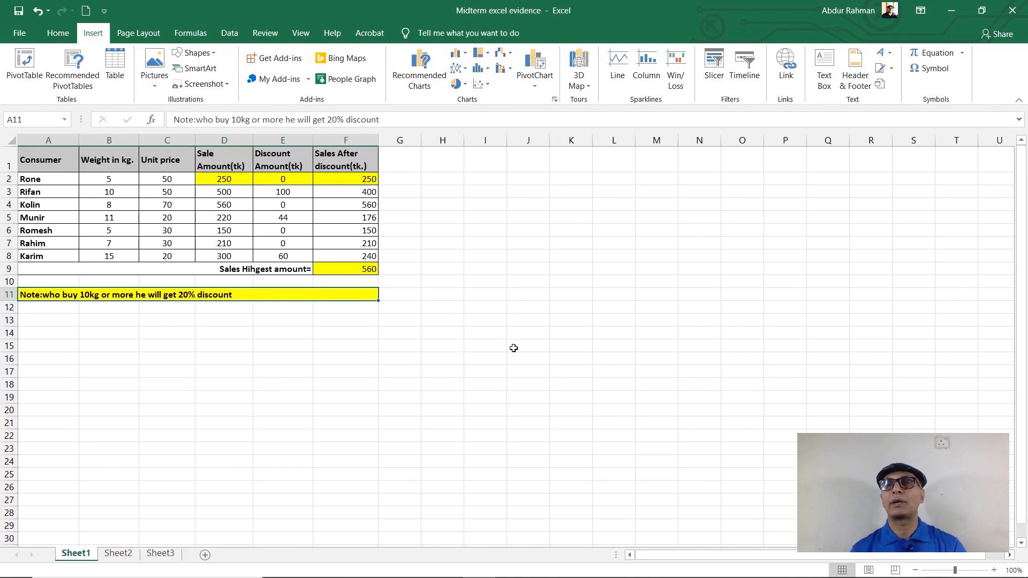
scroll(517, 290, down, 15)
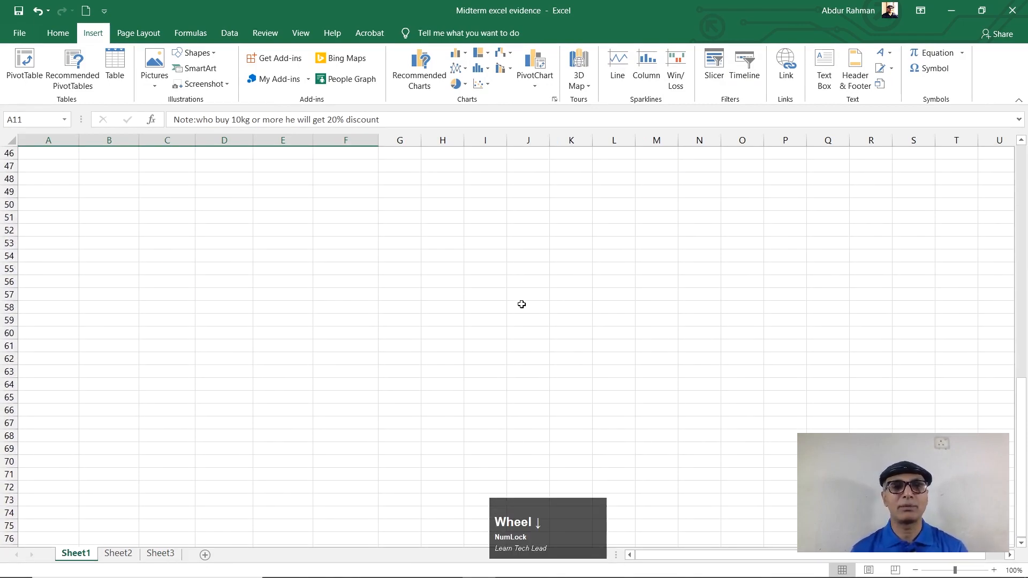
scroll(520, 299, up, 15)
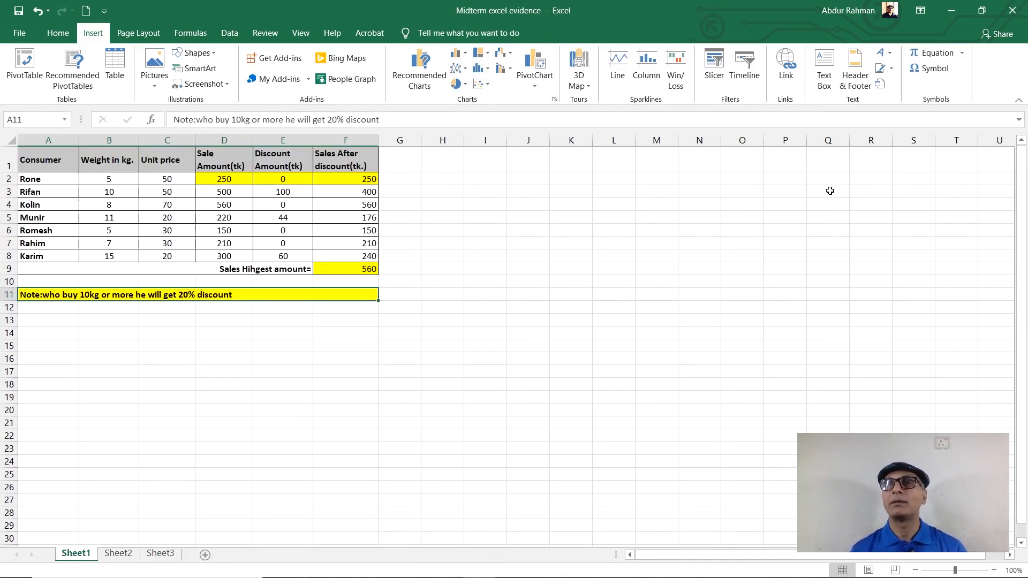
click(848, 70)
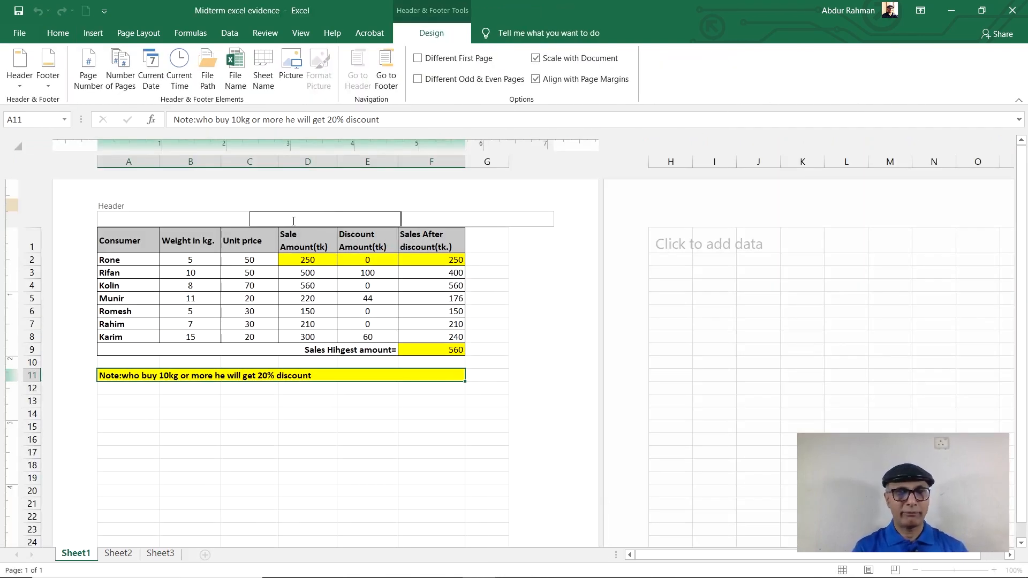
text(Fn)
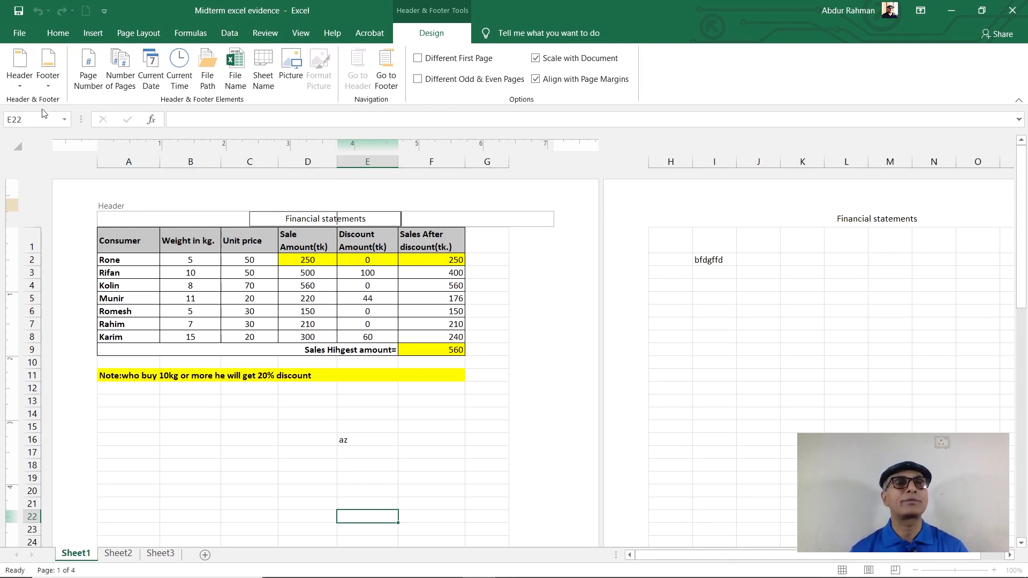
Add the preset "Page 1" footer to Sheet1 and inspect its center and left sections on page 3.
click(51, 69)
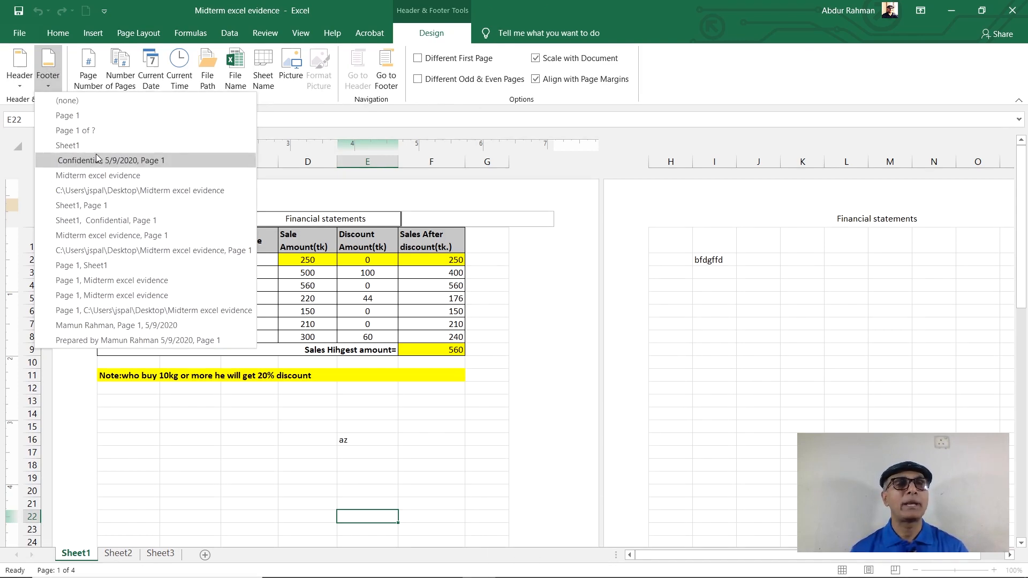
click(72, 122)
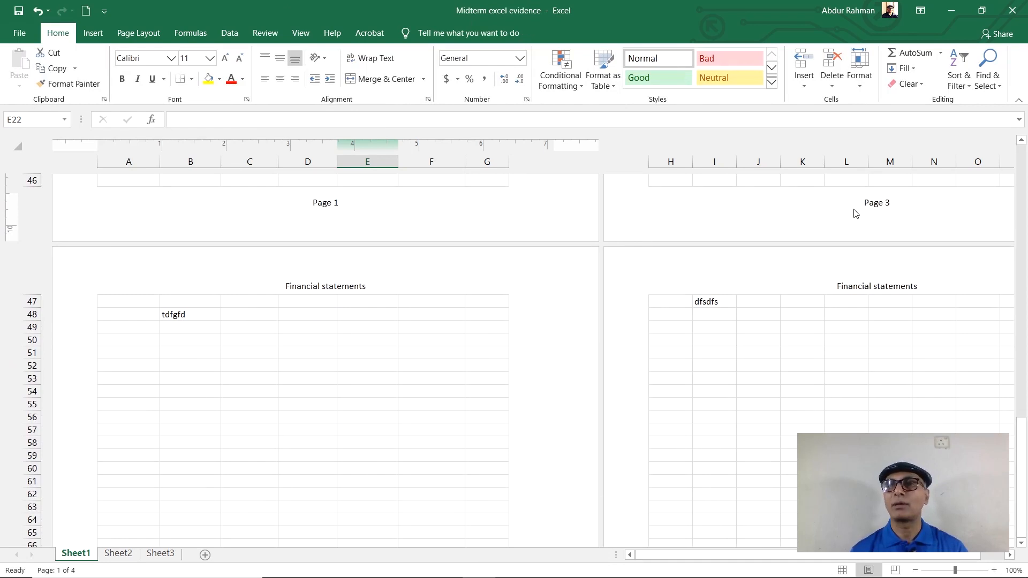
click(915, 205)
click(912, 201)
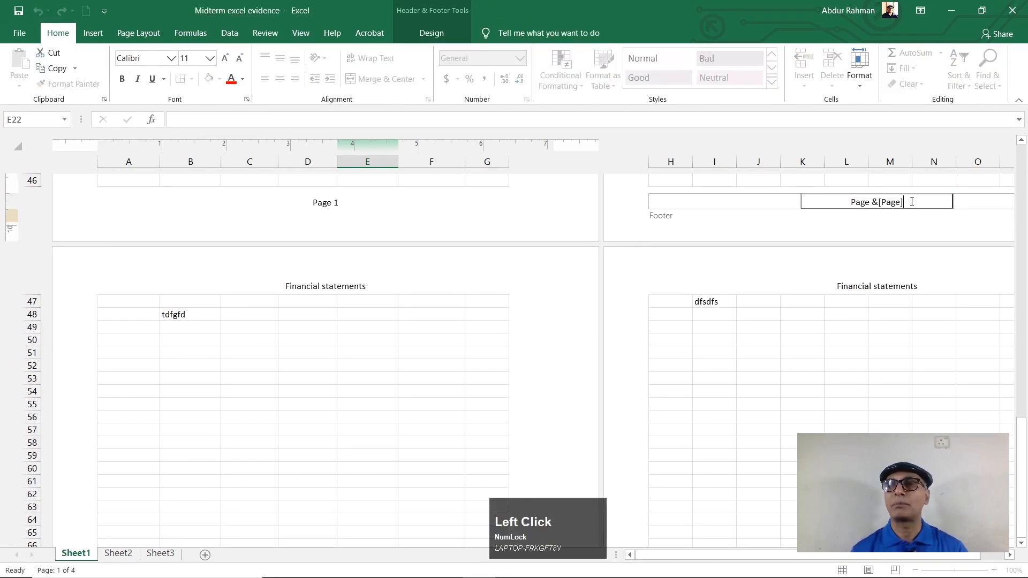
click(839, 221)
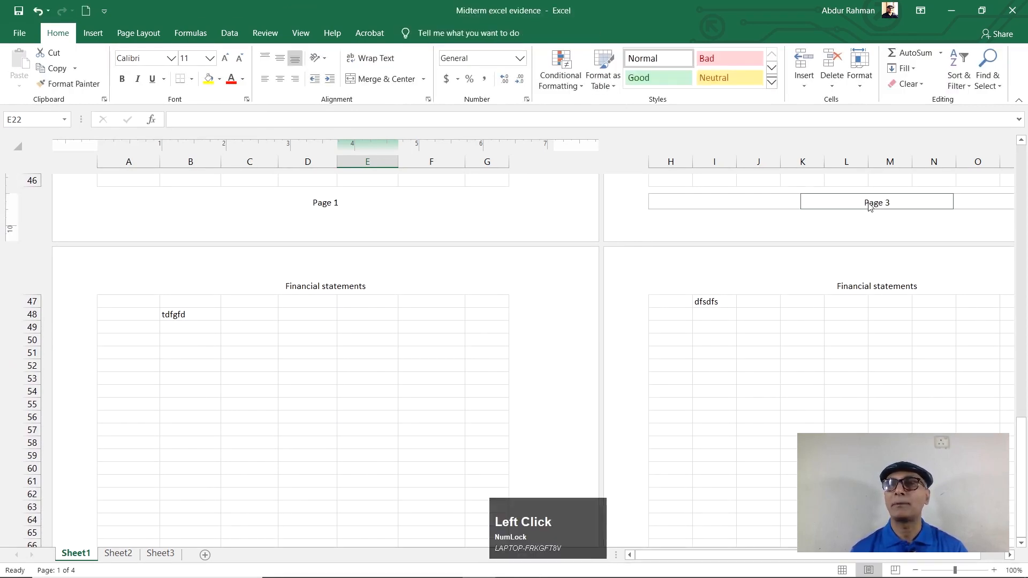
click(717, 206)
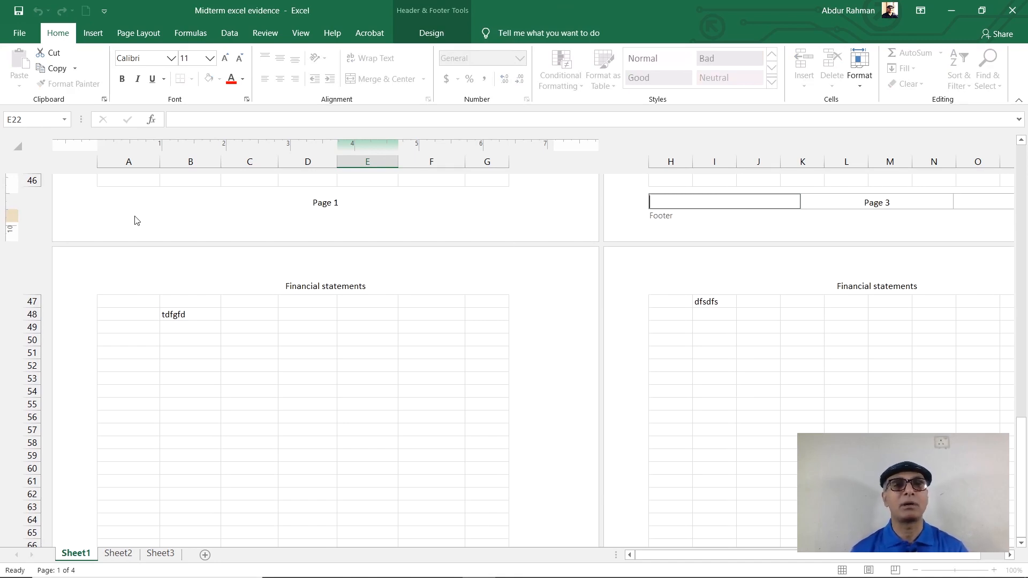
scroll(145, 219, up, 1)
click(547, 236)
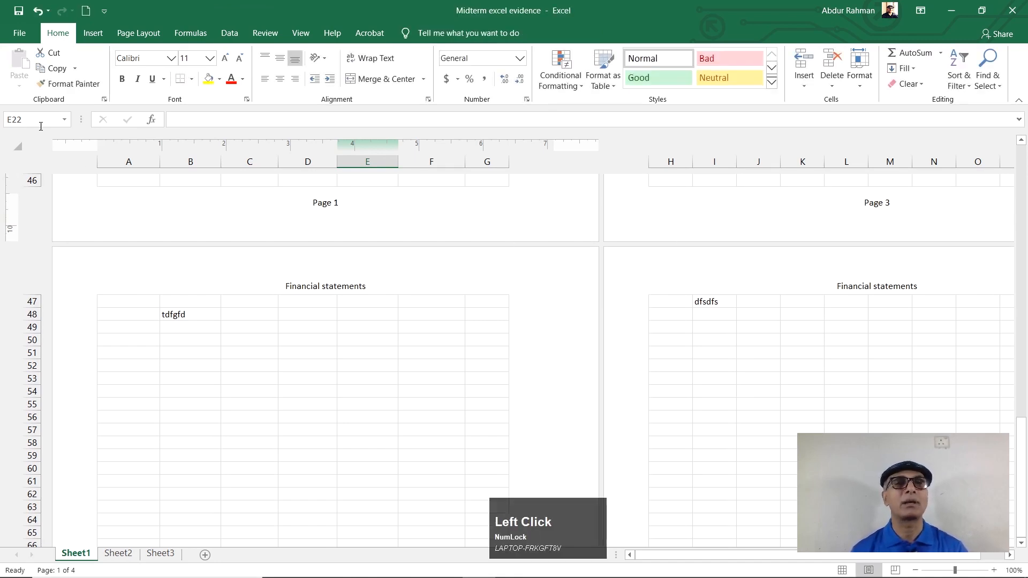
Enable the Different First Page option for the header and footer, check its effect on page 1, and disable it again.
click(848, 199)
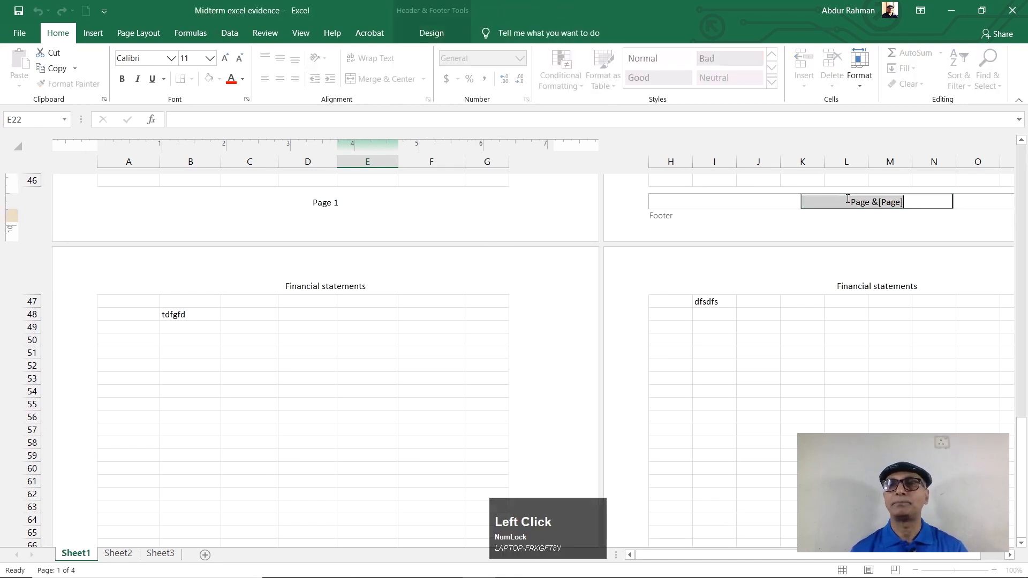
click(436, 34)
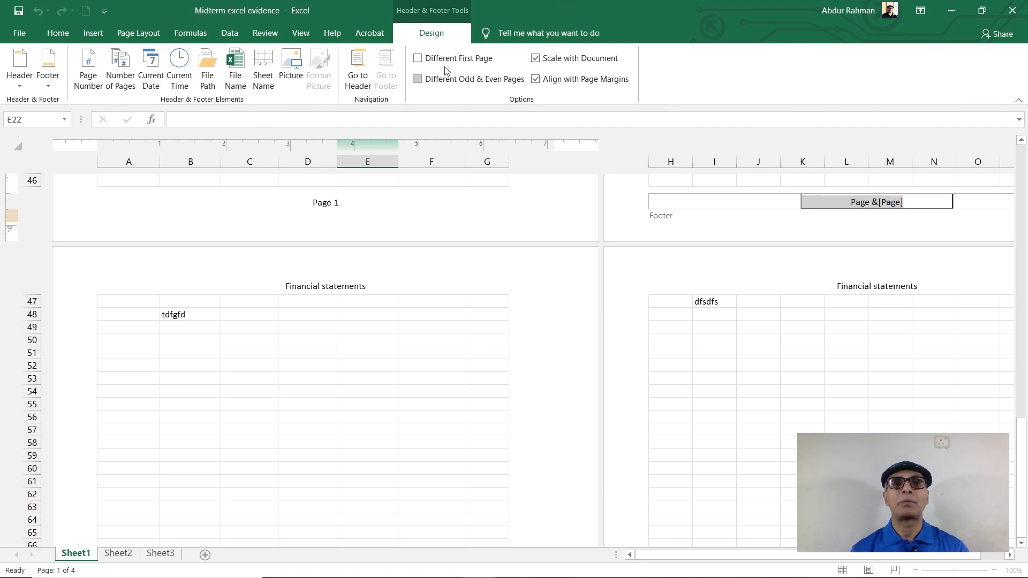
click(418, 58)
scroll(363, 267, up, 1)
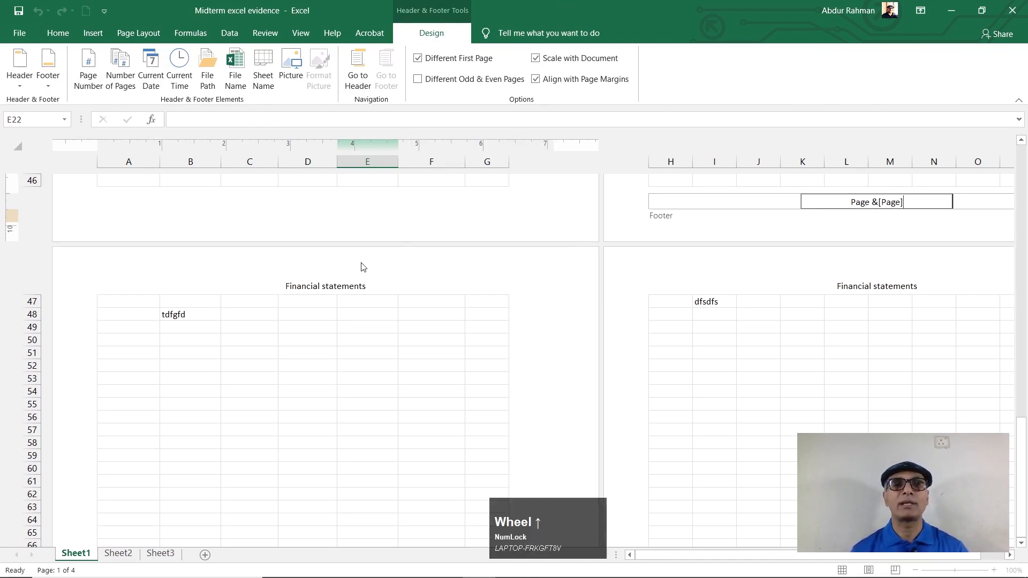
click(420, 61)
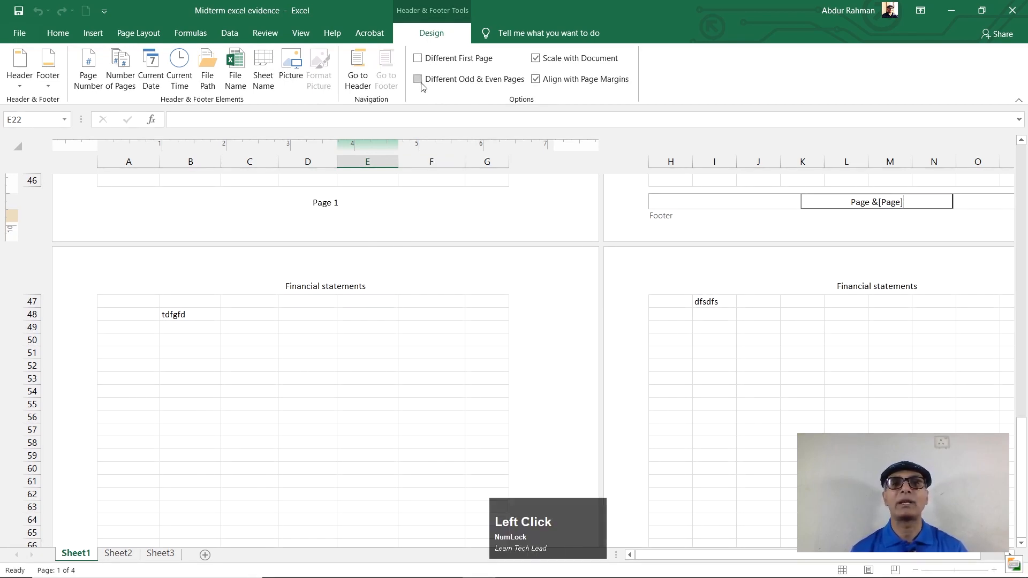
Enable Different Odd & Even Pages for the header and footer, and open the first page's center header.
click(418, 81)
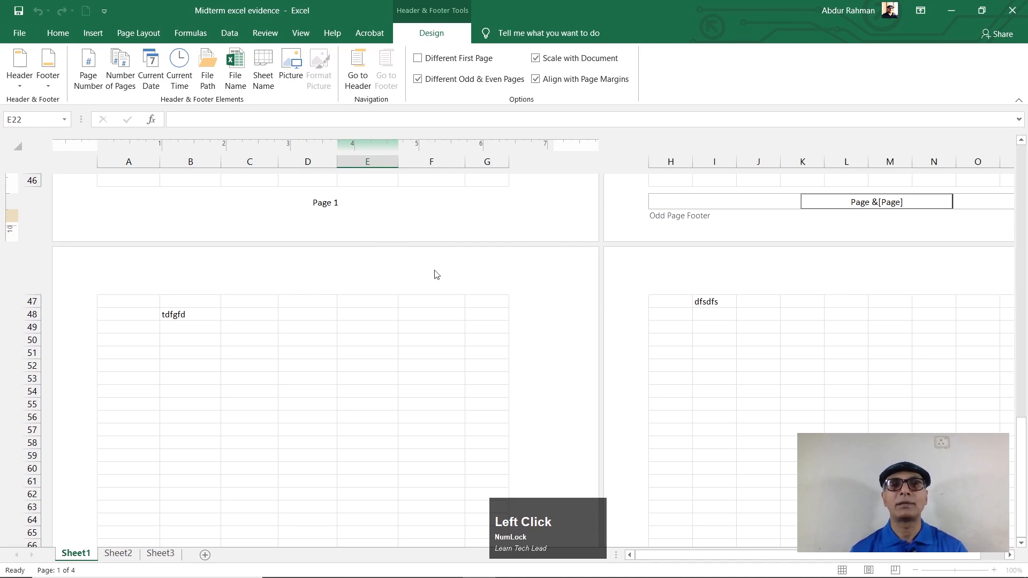
scroll(549, 308, up, 1)
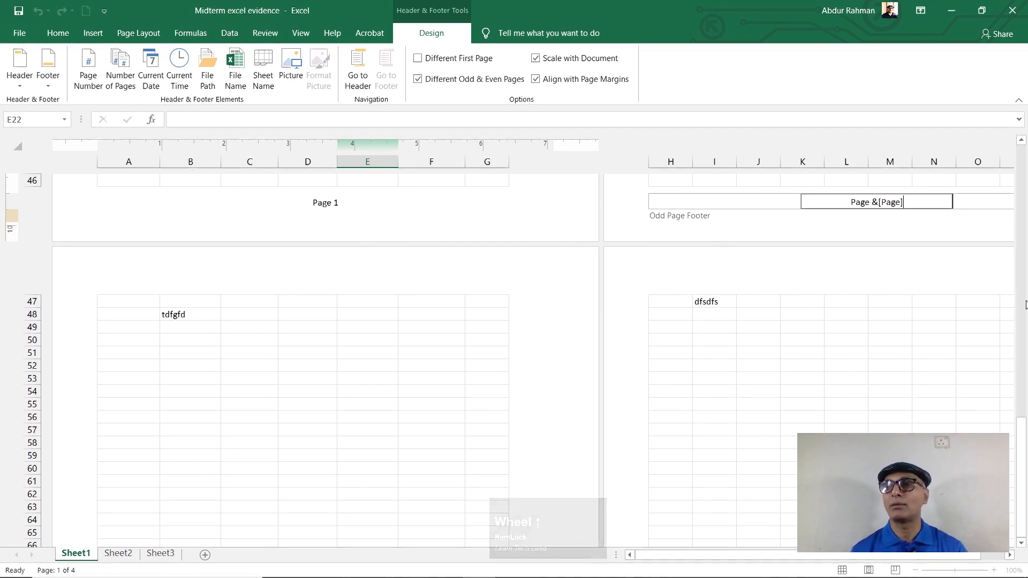
drag(1024, 429, 1026, 154)
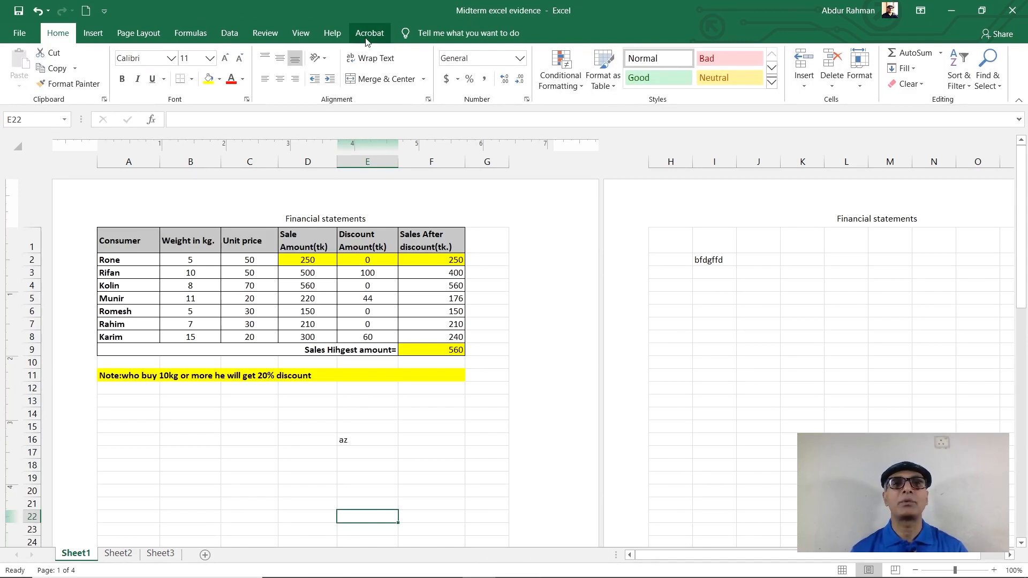
click(332, 224)
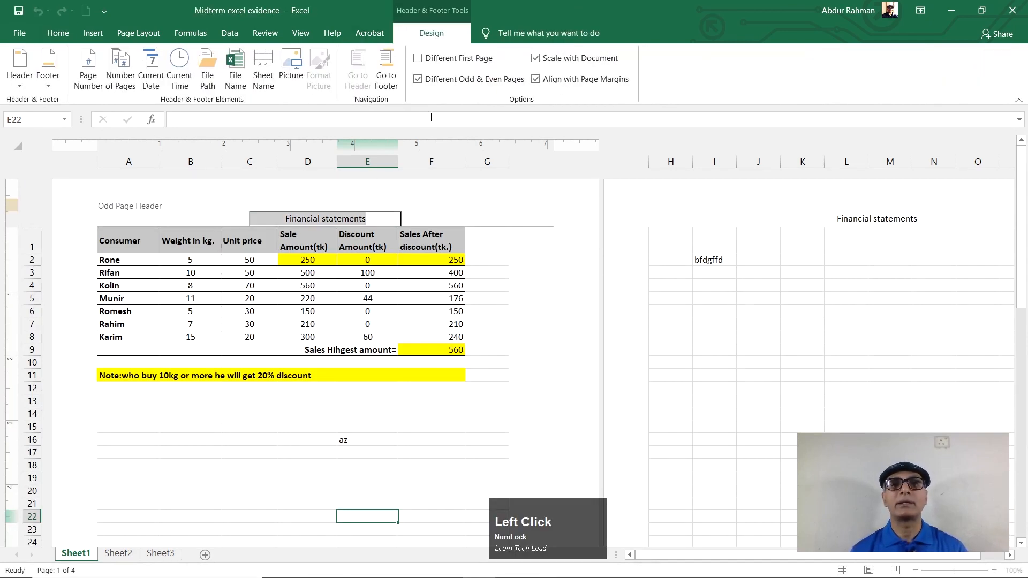
Disable Different Odd & Even Pages, switching Different First Page on and back off.
click(418, 59)
click(418, 79)
click(418, 59)
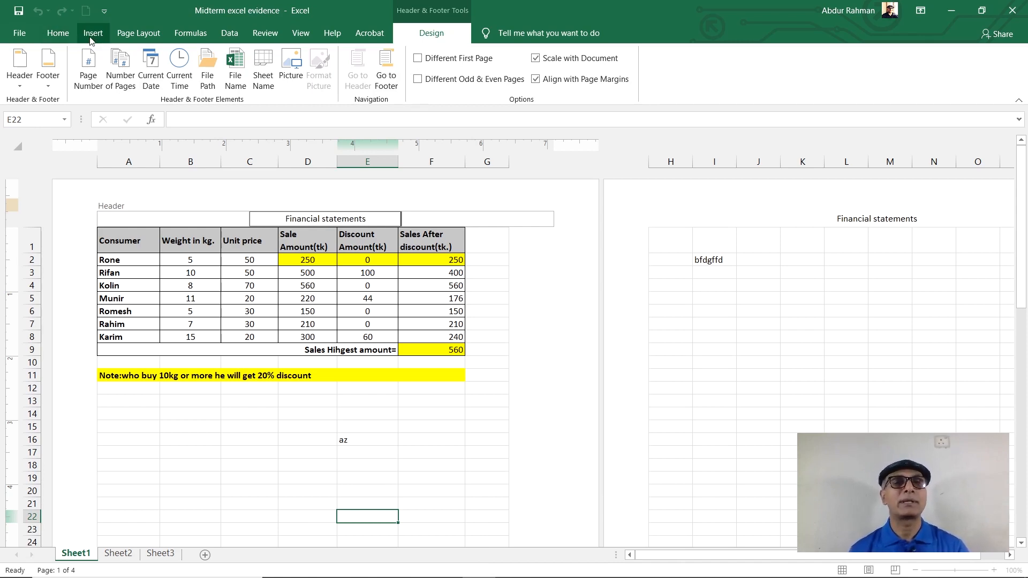
Leave the header editing area and insert the built-in Binomial Theorem equation on Sheet1.
click(495, 328)
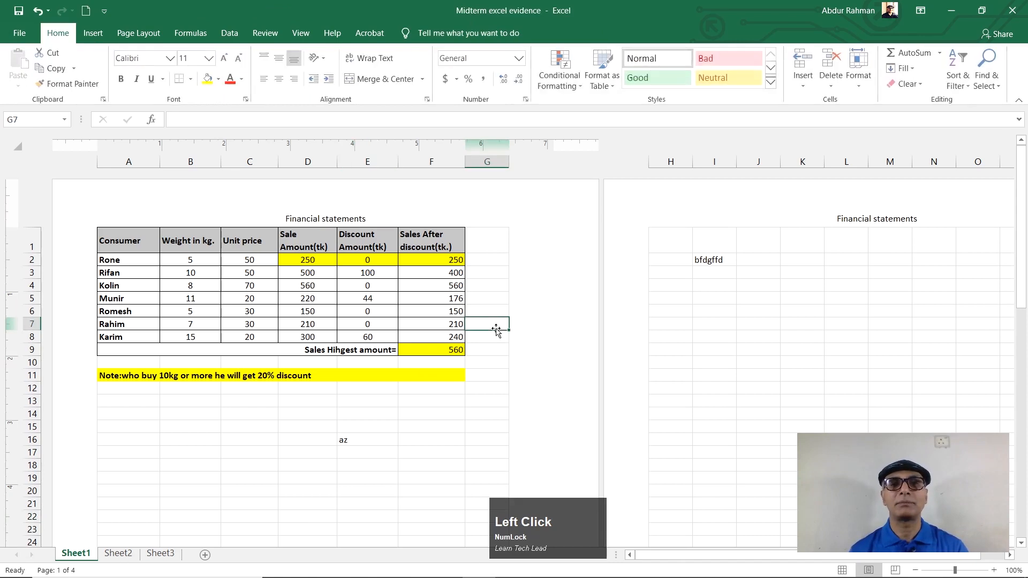
click(94, 34)
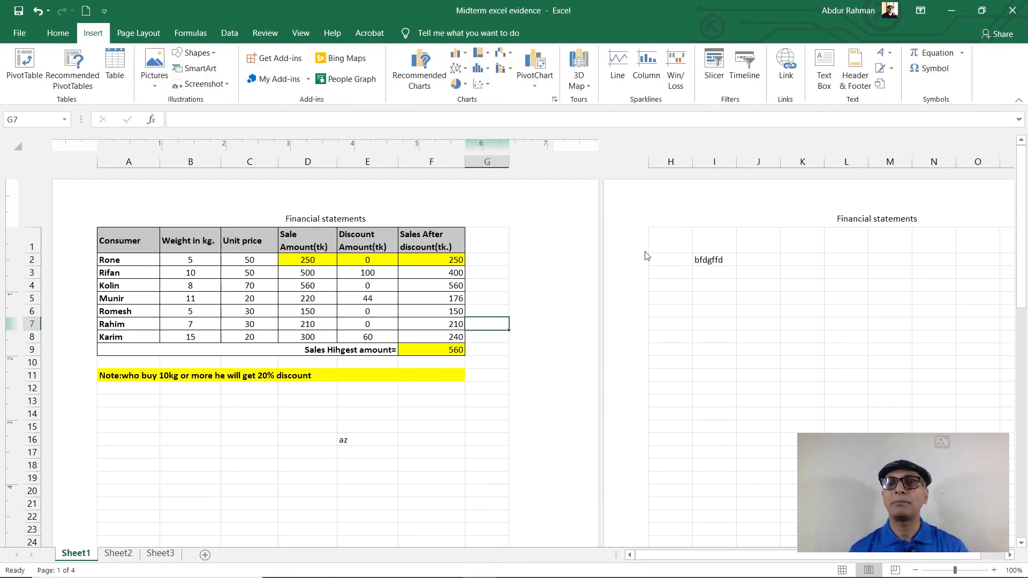
scroll(342, 413, down, 5)
click(131, 296)
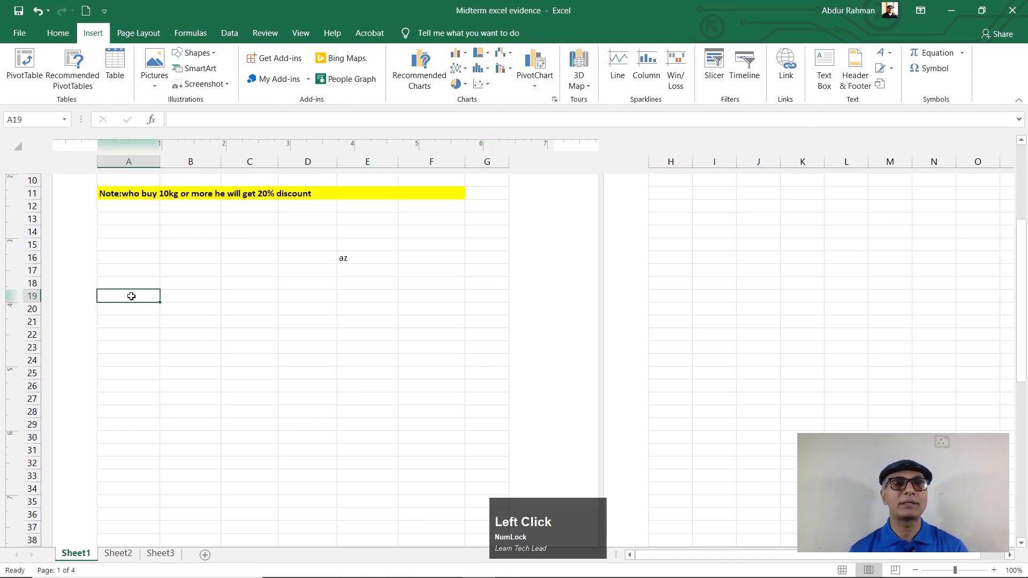
click(961, 54)
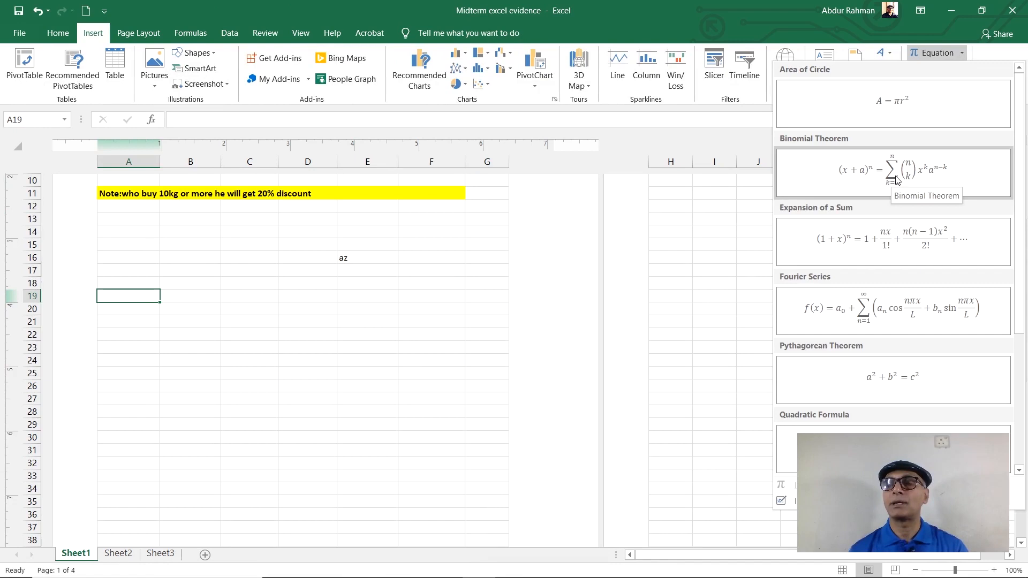
click(897, 180)
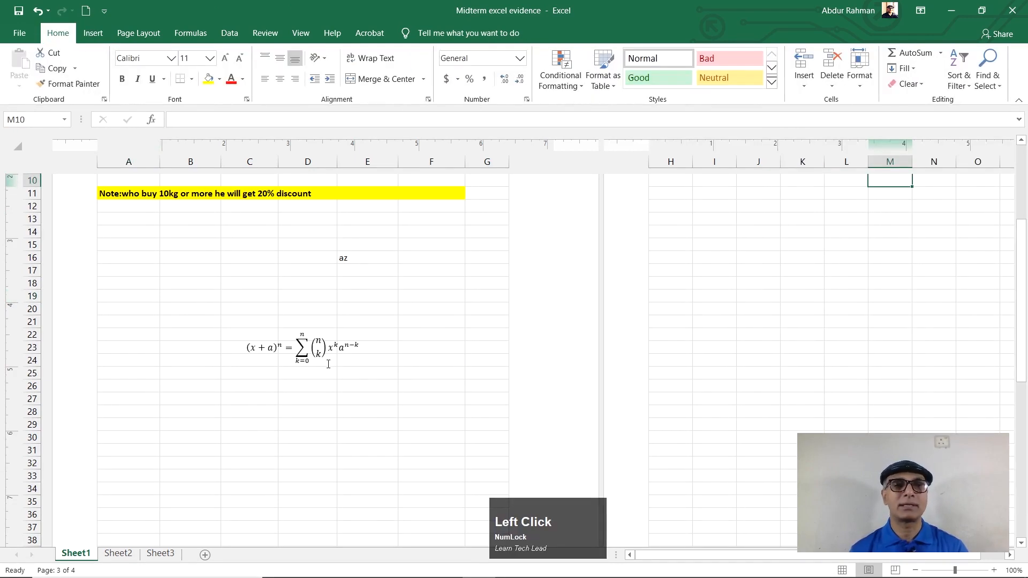
Move the equation box up to rows 16–18 starting in column A and widen it to the end of column D.
click(303, 360)
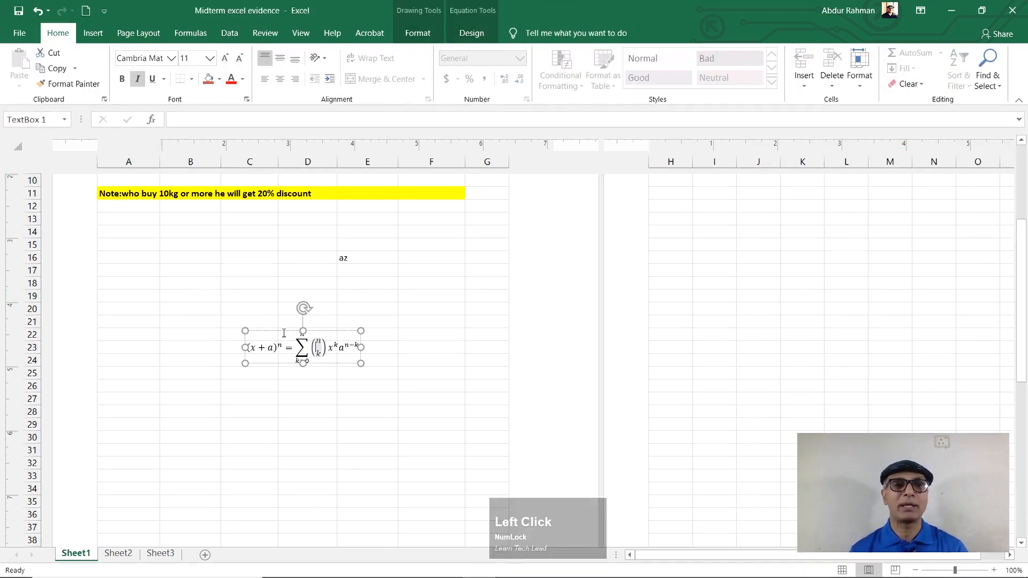
drag(297, 332, 147, 254)
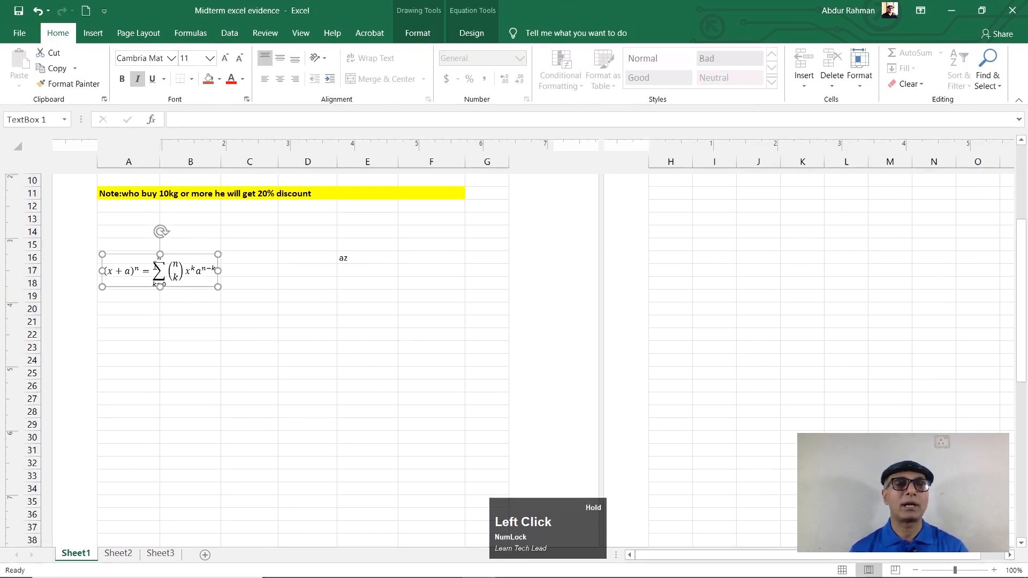
drag(218, 288, 329, 288)
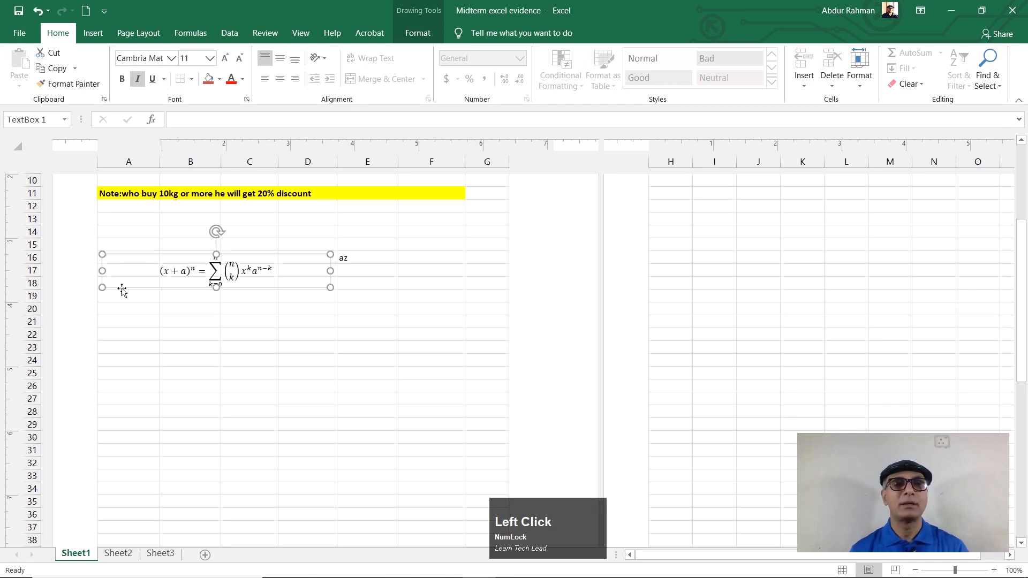
click(206, 346)
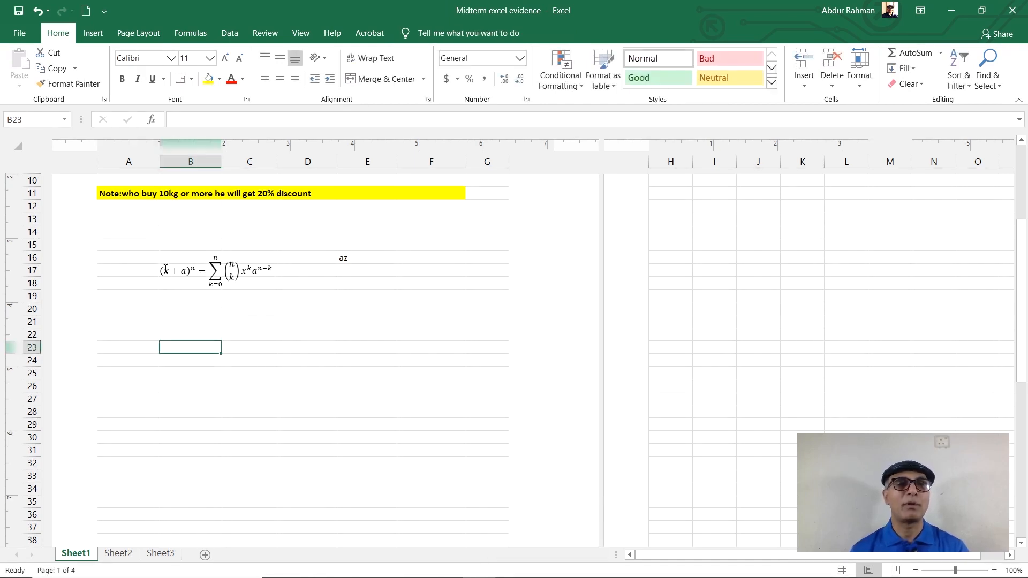
Examine the parts of the binomial equation by selecting its (x + a) term and its summation sign.
click(165, 271)
double_click(182, 272)
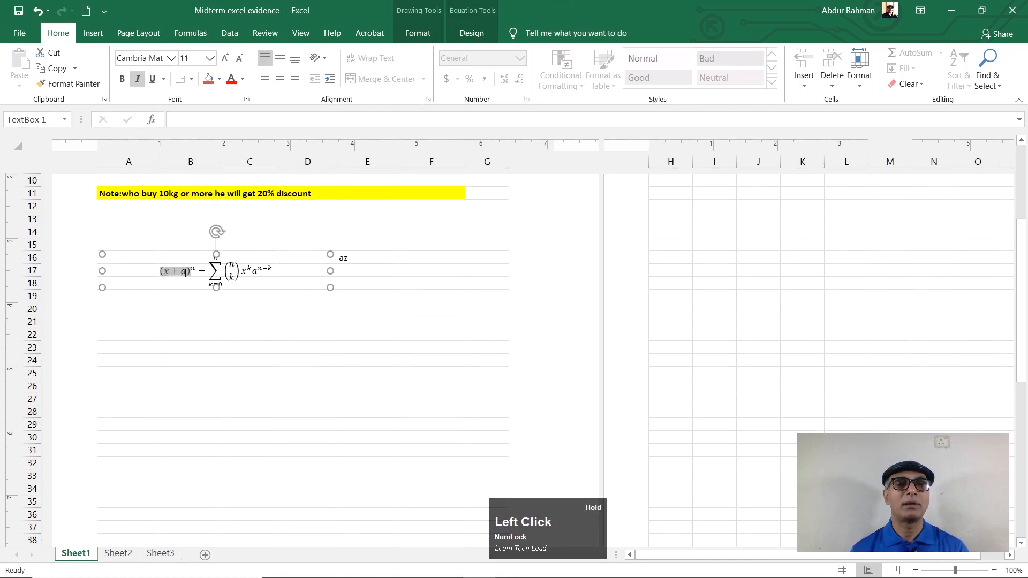
click(307, 317)
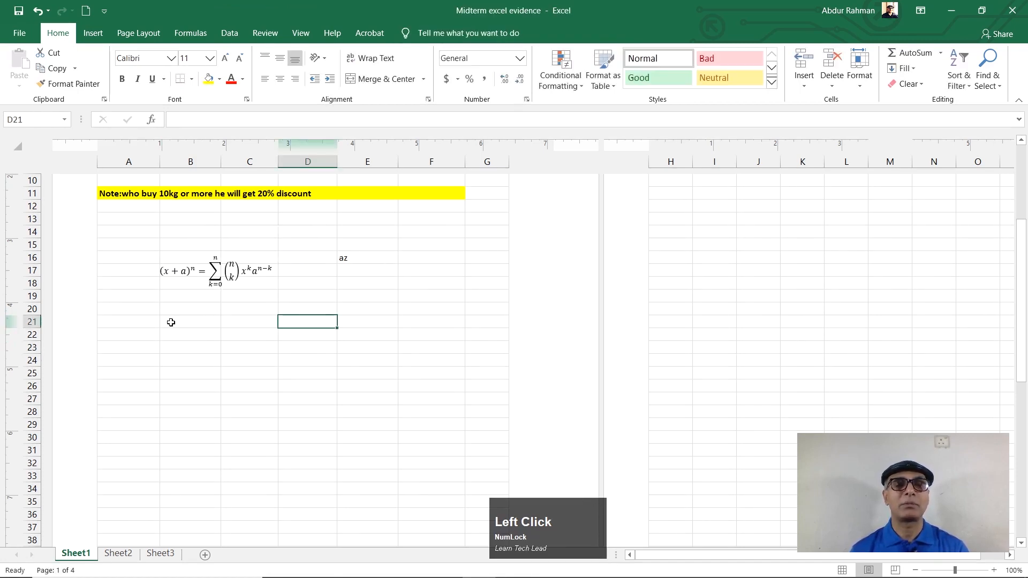
click(214, 270)
Open the Symbol dialog for cell B21 and examine its fonts, special characters and the recently used copyright and pound signs.
click(217, 324)
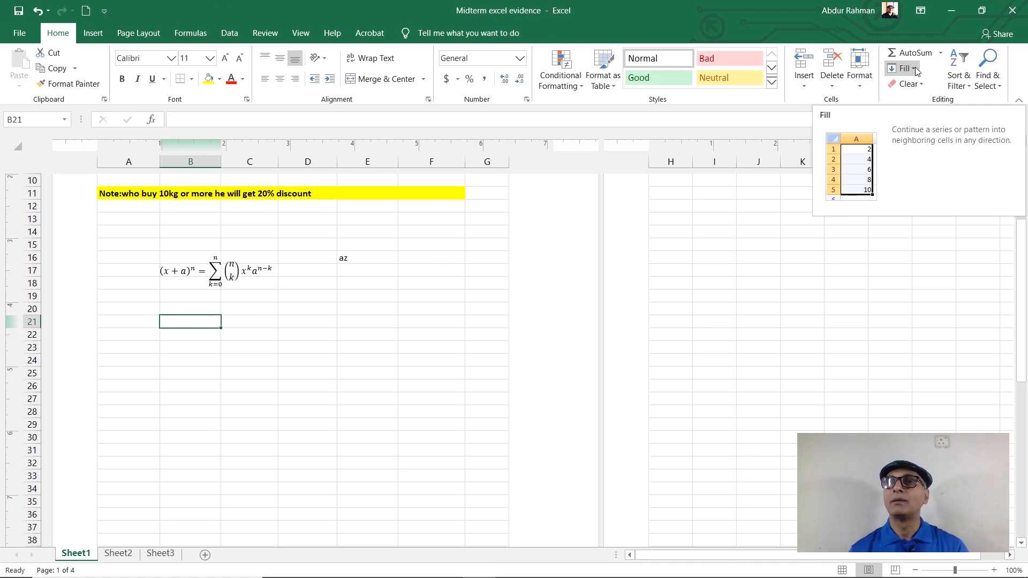
click(92, 33)
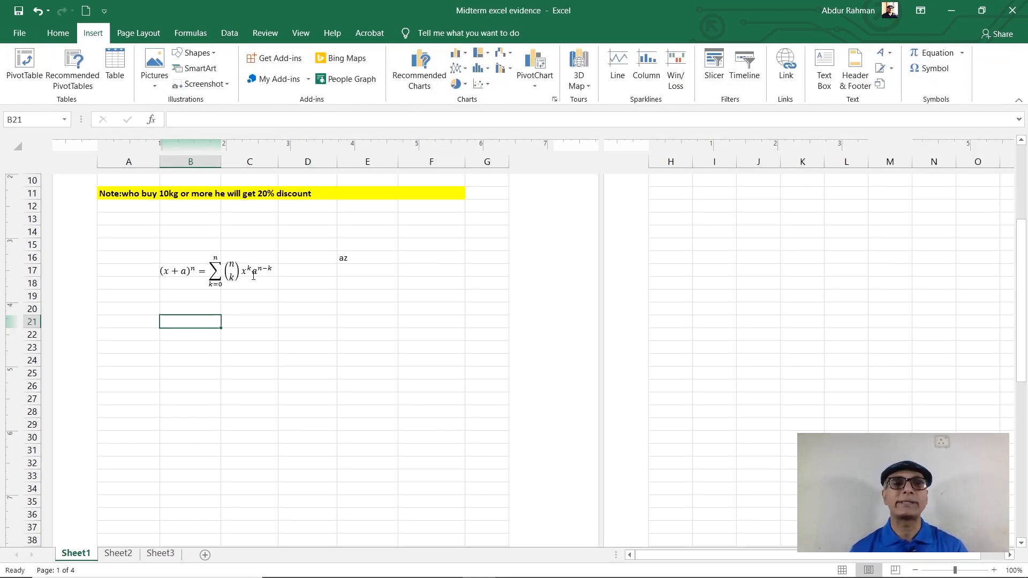
click(933, 70)
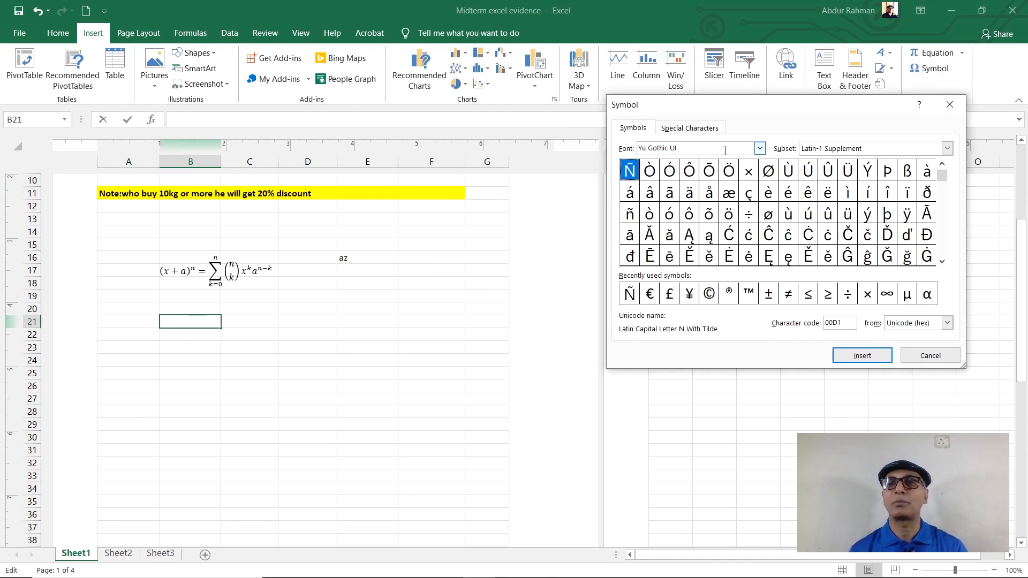
click(760, 149)
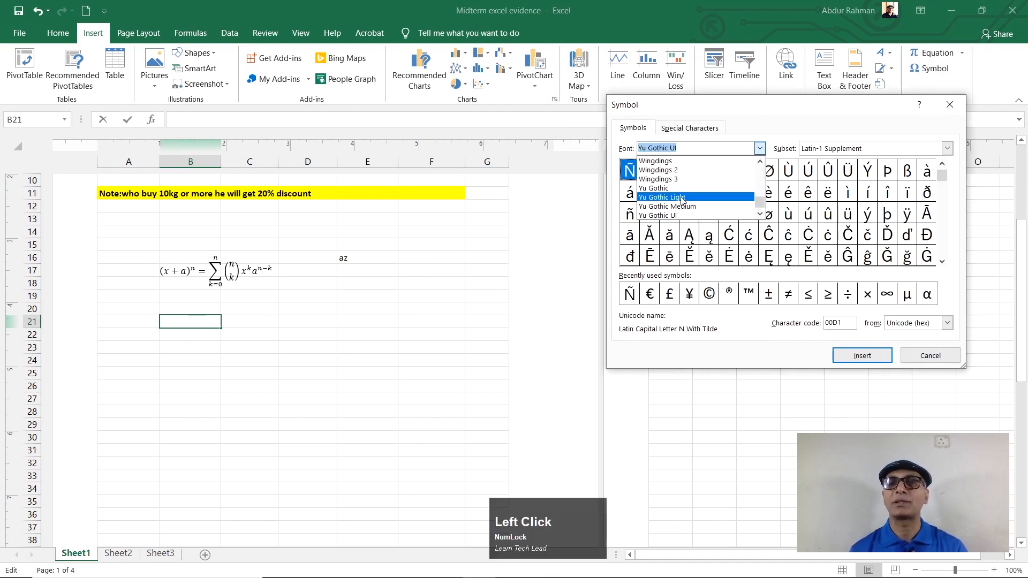
click(690, 128)
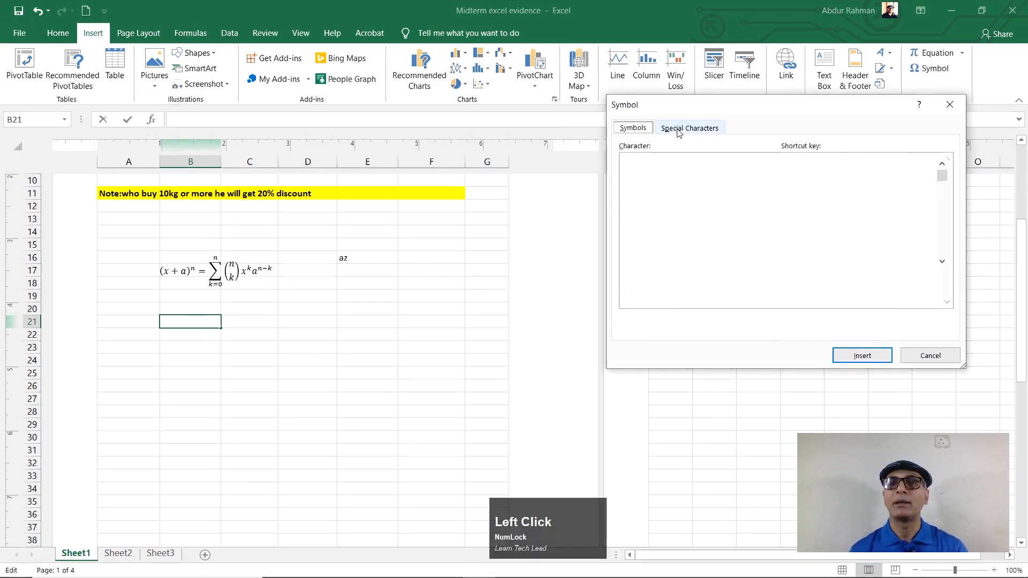
click(638, 131)
scroll(679, 272, down, 1)
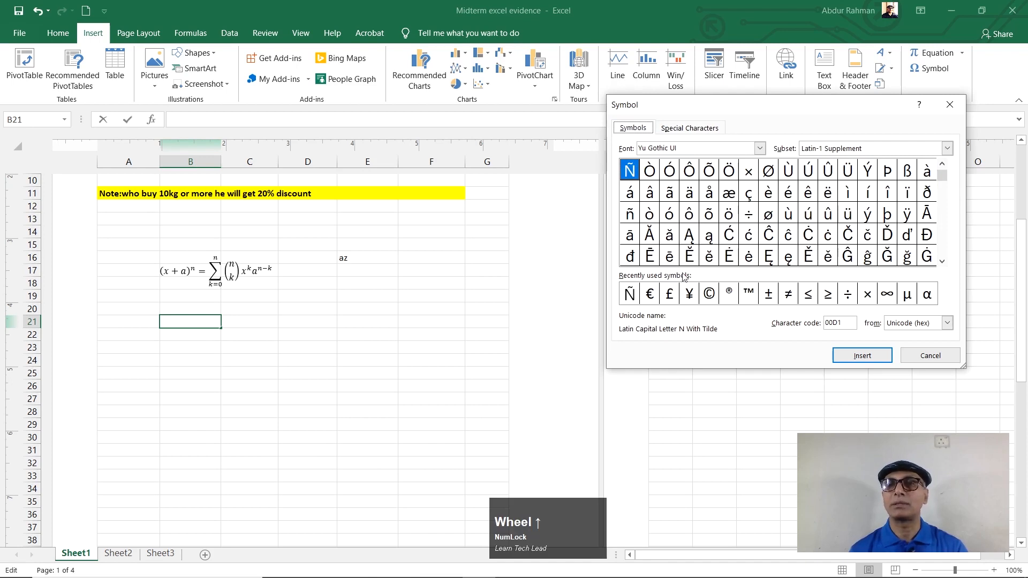
click(710, 294)
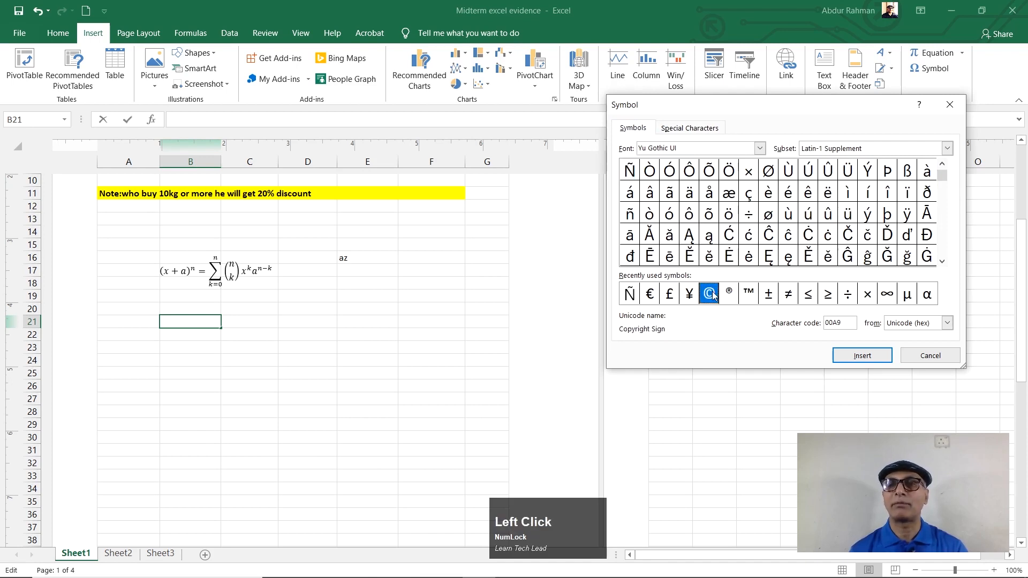
click(671, 294)
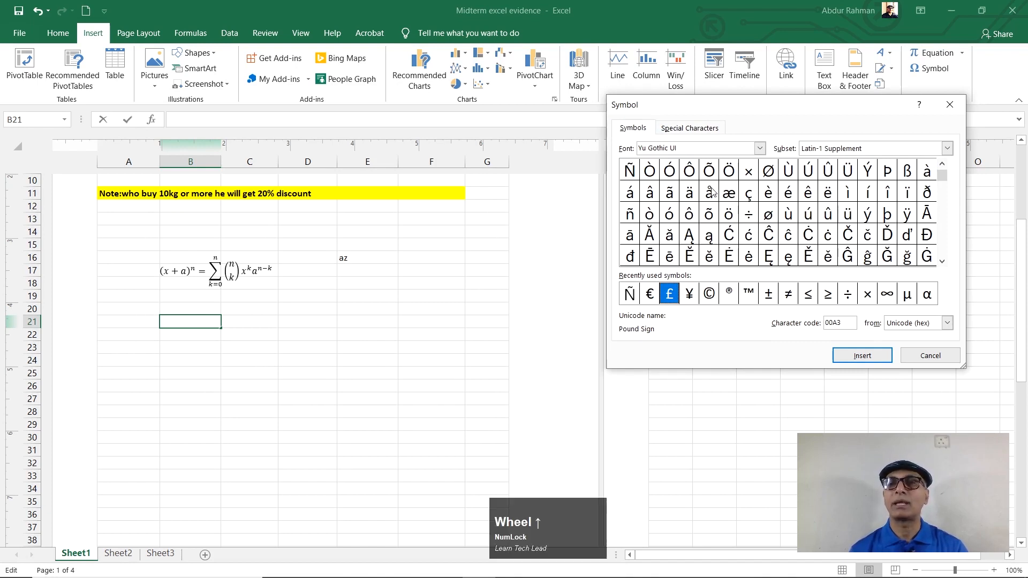
Insert the solid right-pointing hand symbol from the Wingdings 2 font into cell B21 and close the Symbol dialog.
click(759, 149)
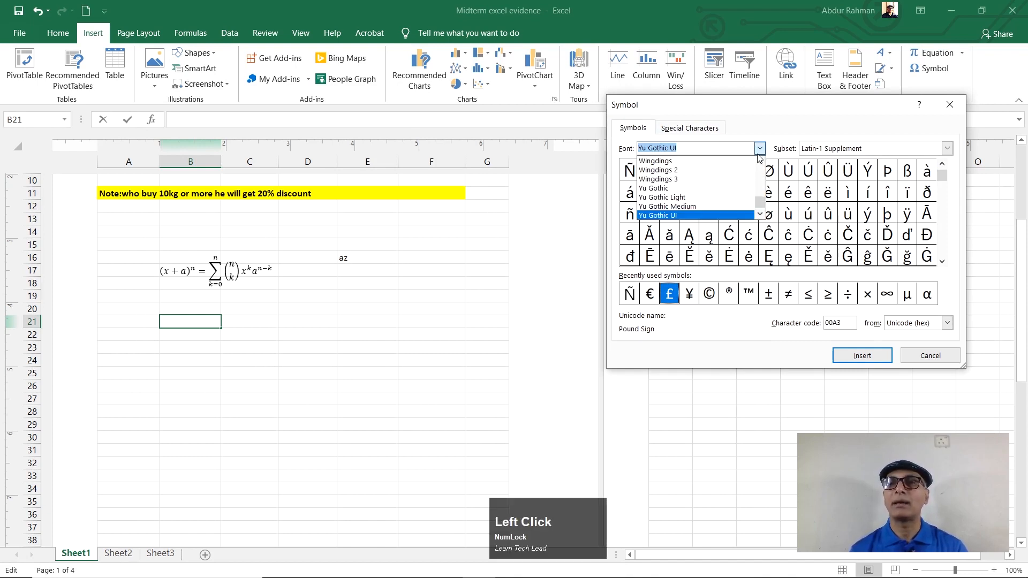
click(673, 170)
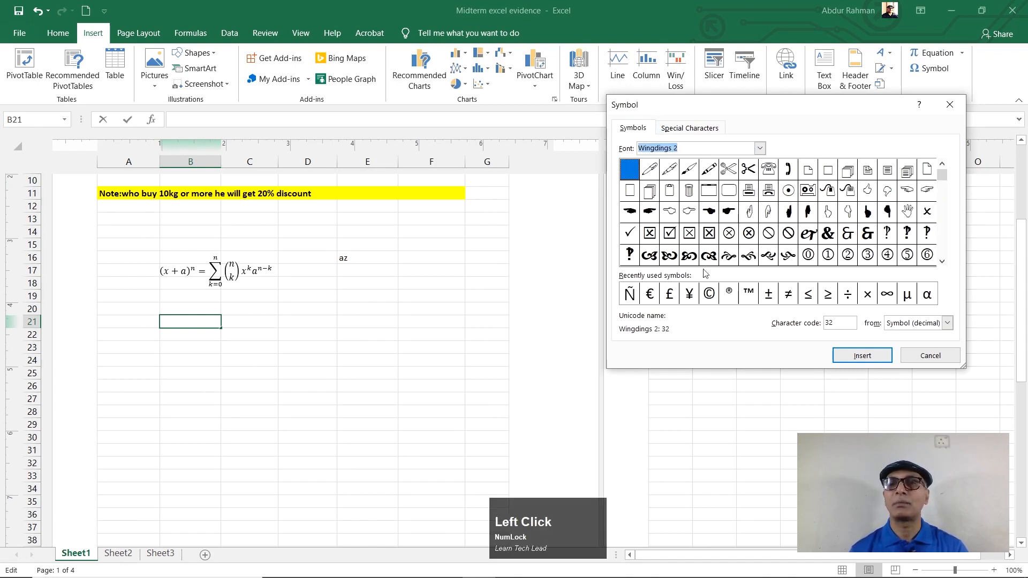
click(729, 214)
click(860, 355)
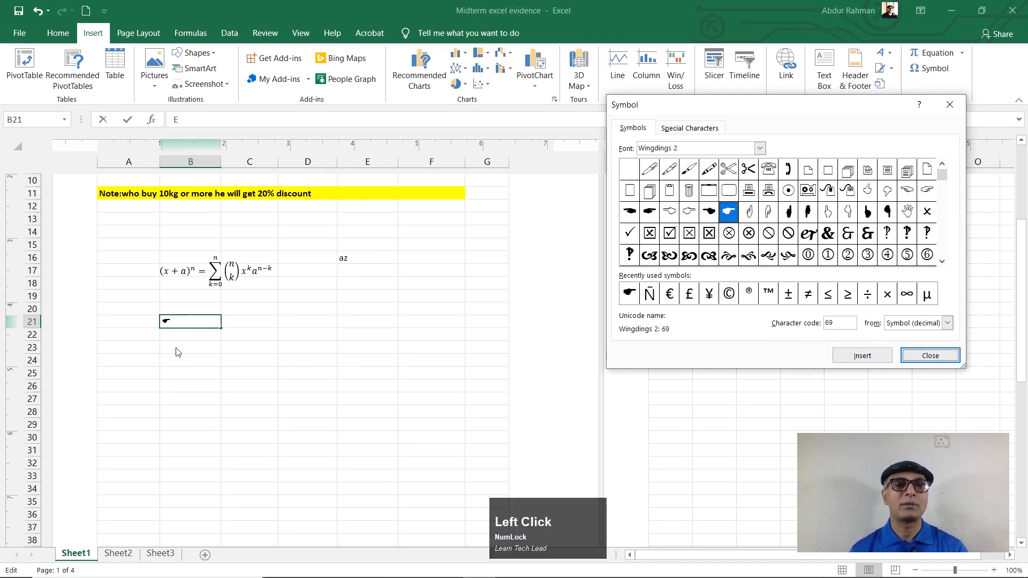
click(53, 36)
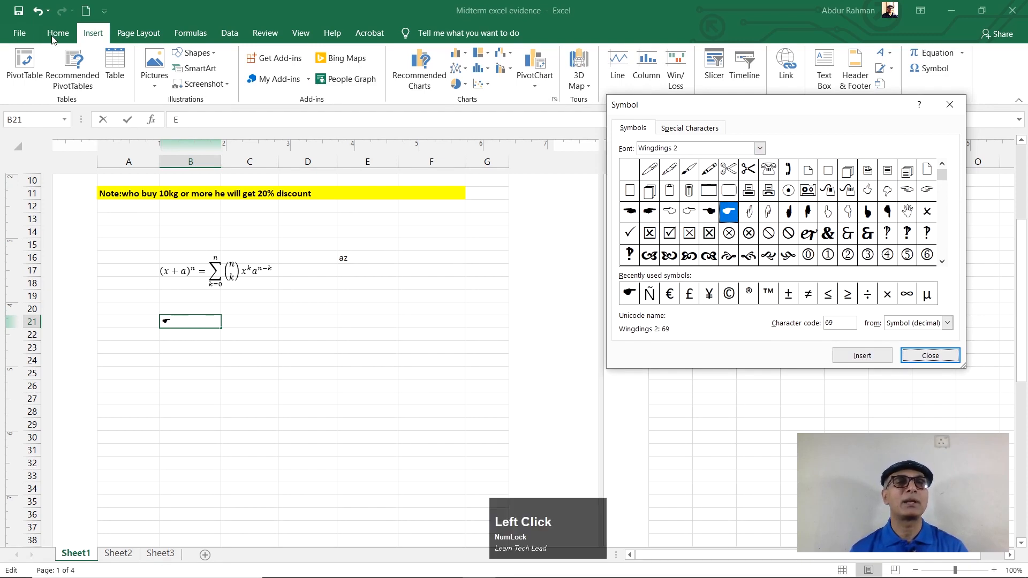
click(930, 356)
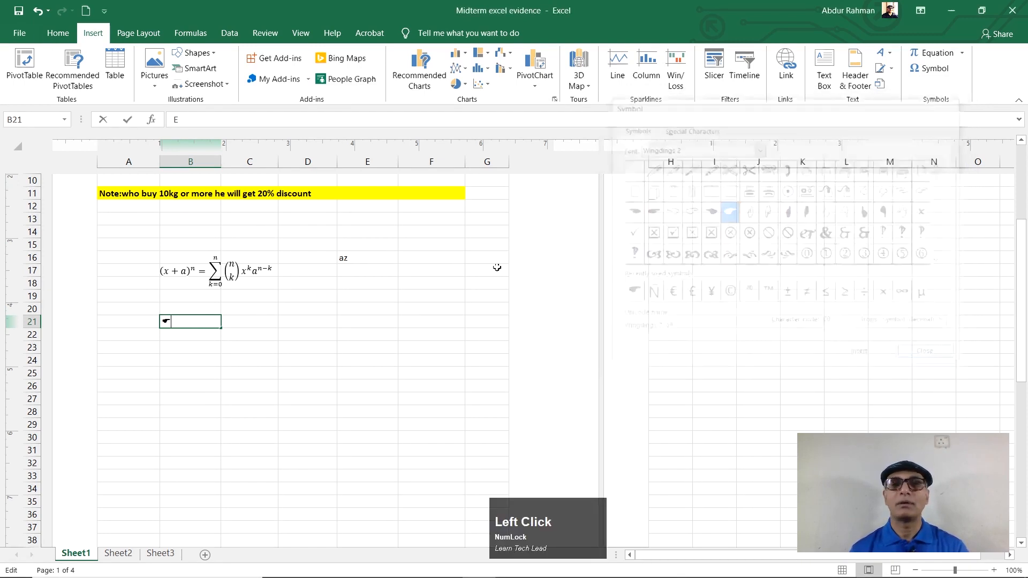
Commit the hand symbol in cell B21 and increase its font size several increments.
click(59, 37)
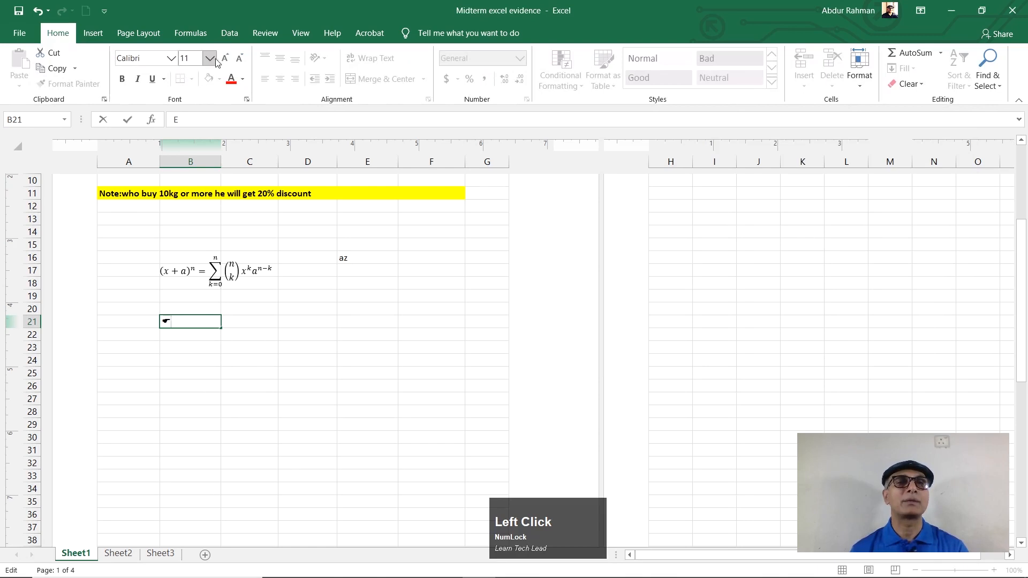
click(193, 399)
click(206, 321)
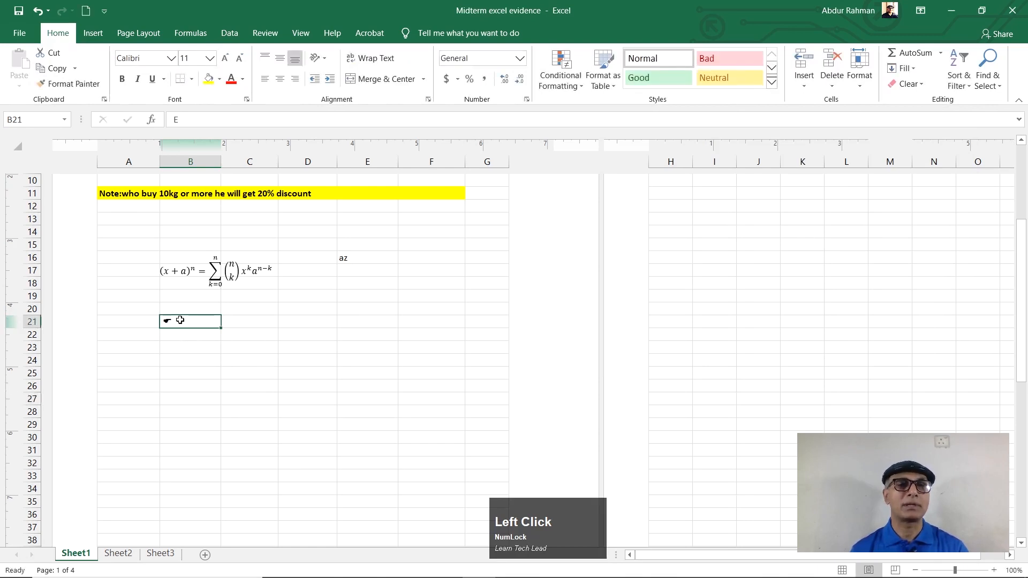
click(226, 58)
click(227, 57)
click(228, 57)
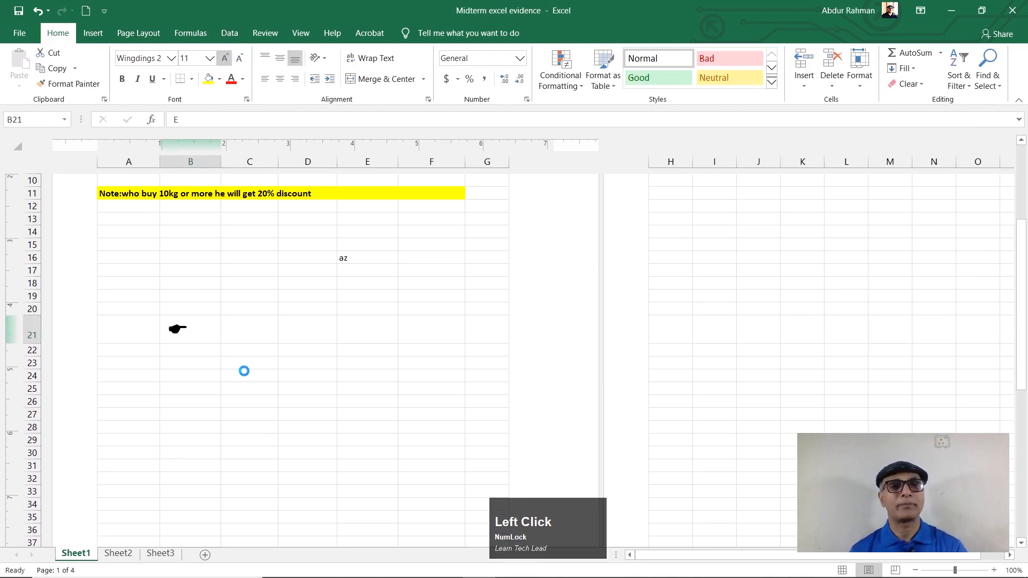
click(243, 373)
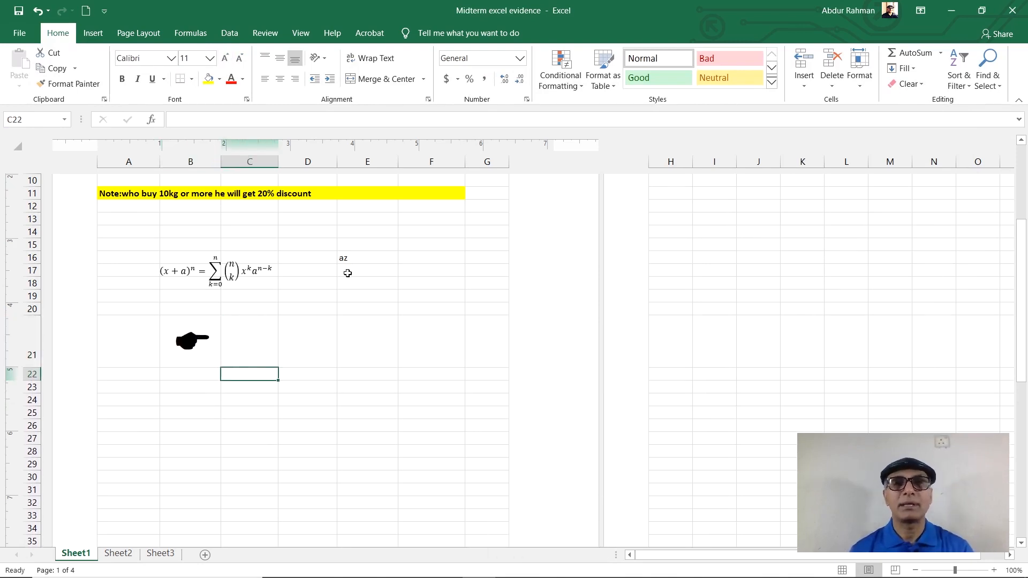
Apply the Badge theme to the workbook and check its effect on the Sheet1 table.
click(93, 33)
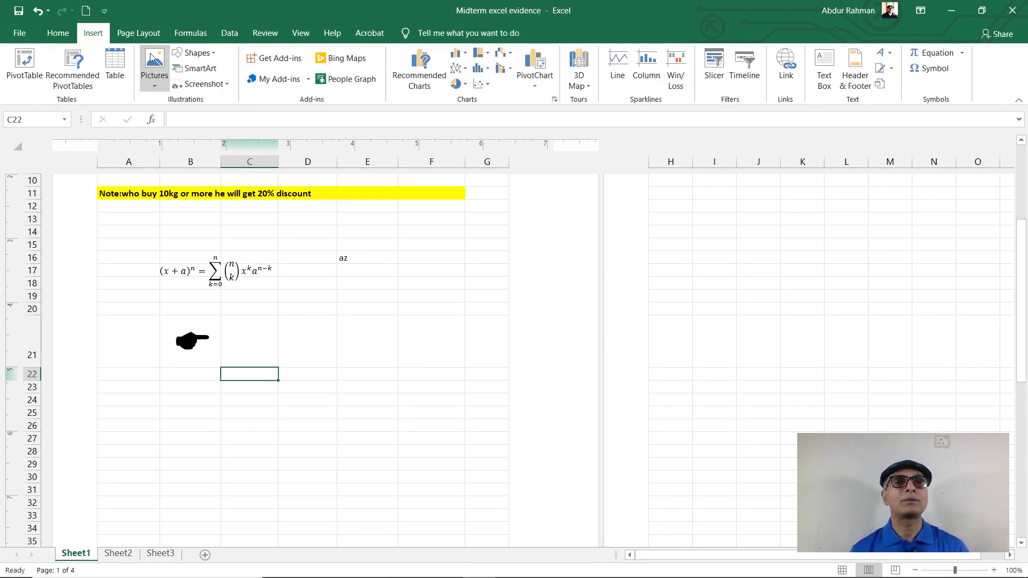
click(154, 33)
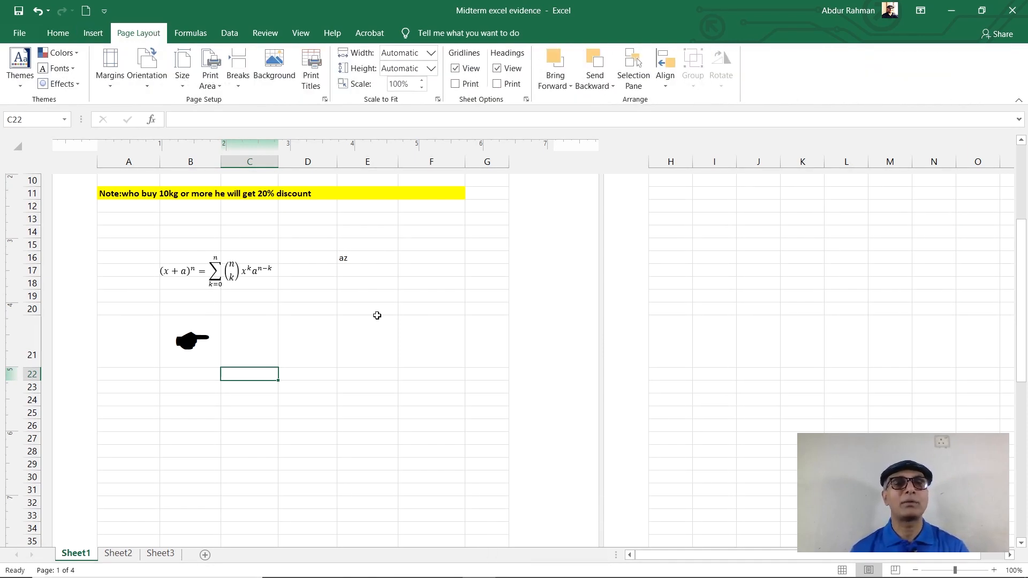
scroll(326, 334, up, 5)
click(20, 61)
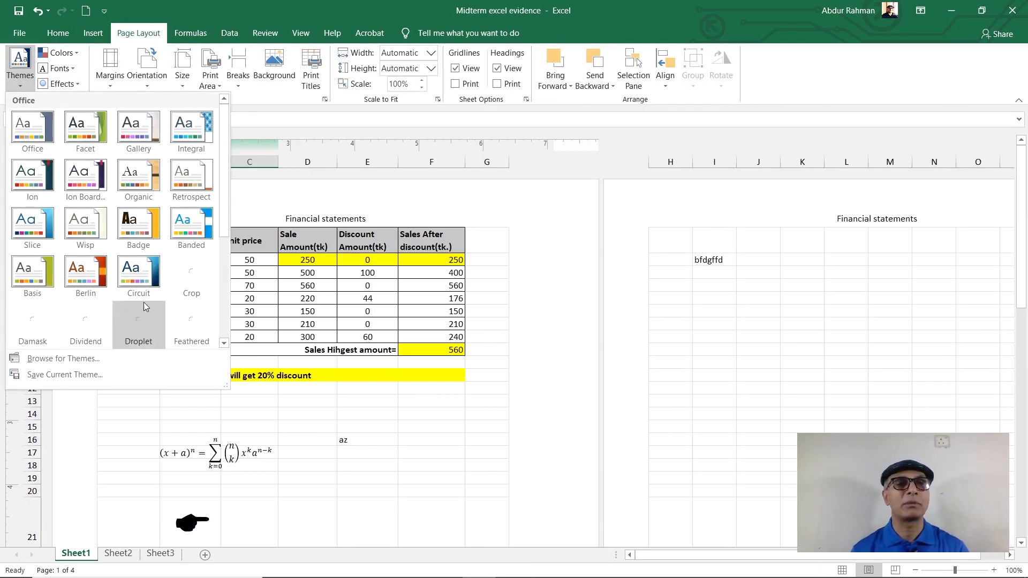
click(141, 227)
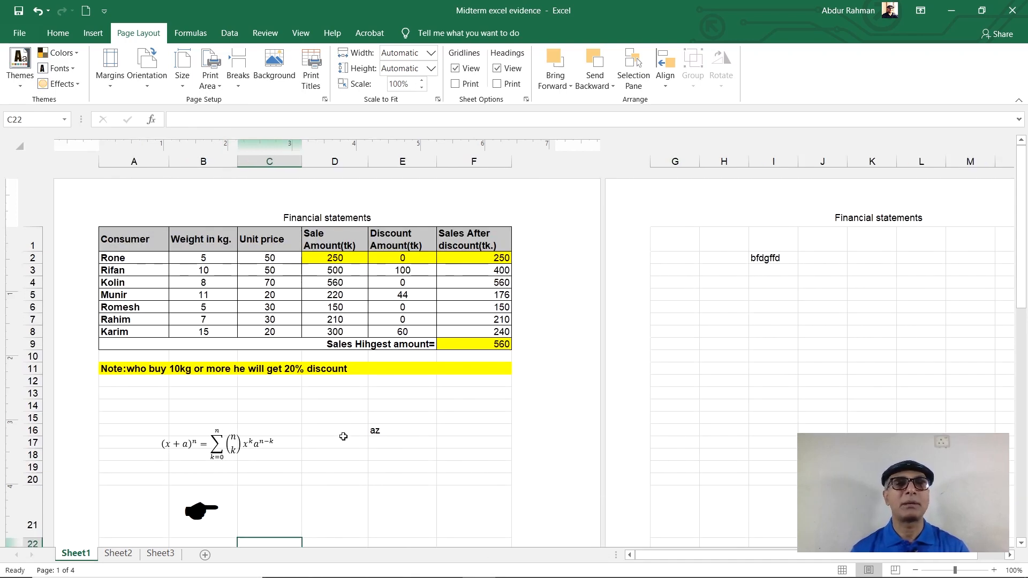
scroll(226, 264, up, 1)
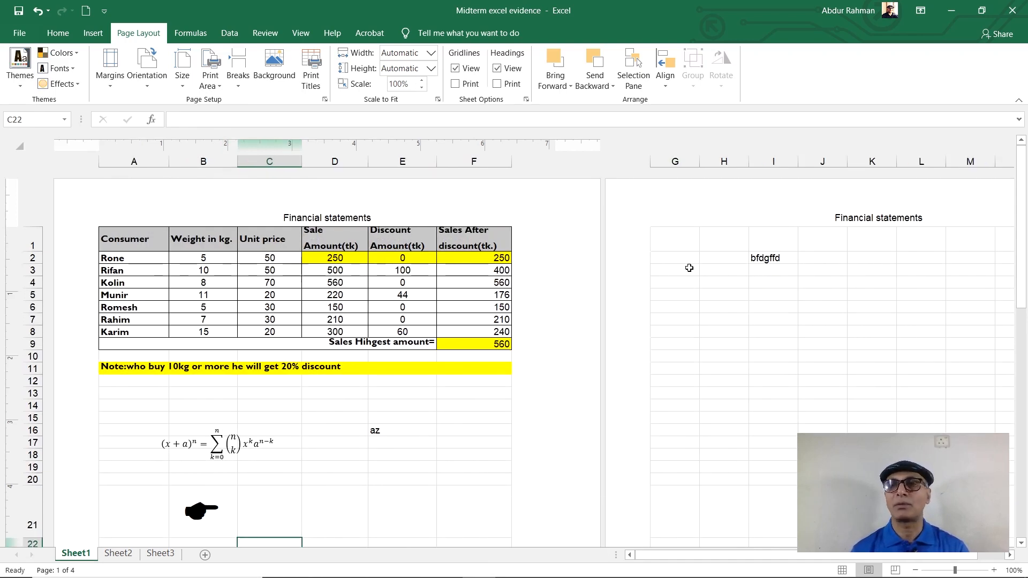
Try the Normal and Wide margin presets on Sheet1.
drag(1024, 178, 1026, 160)
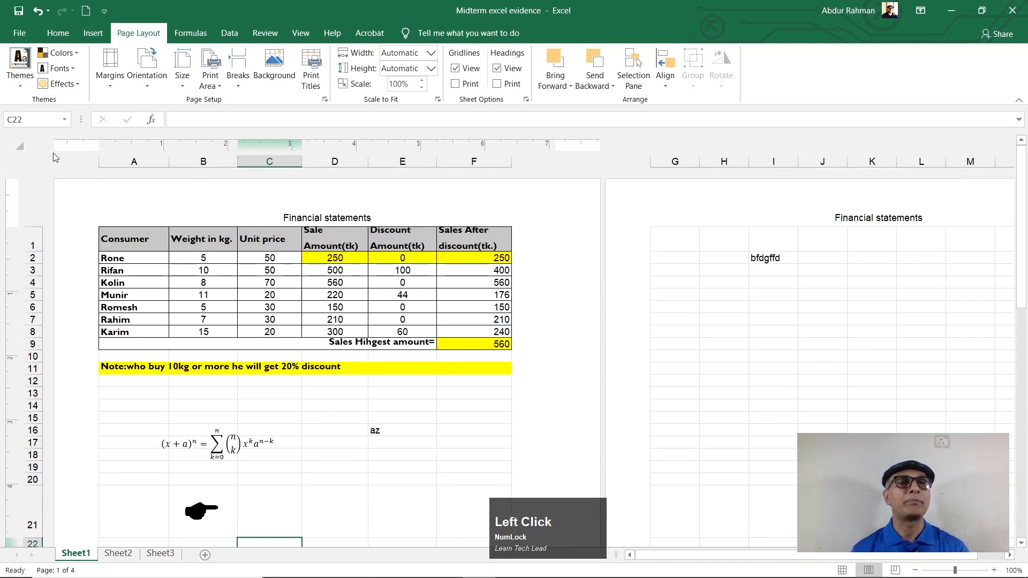
click(110, 67)
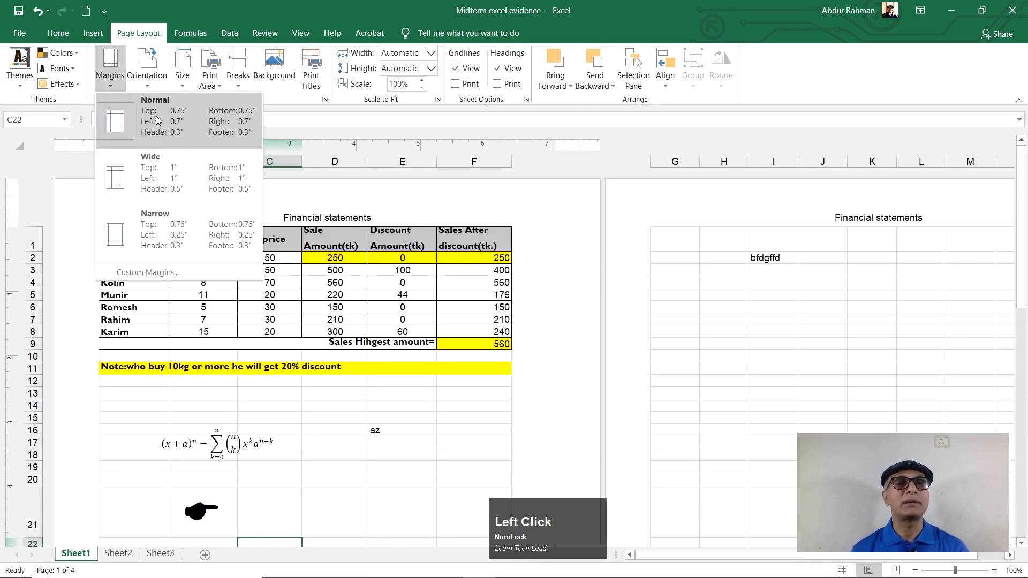
click(156, 119)
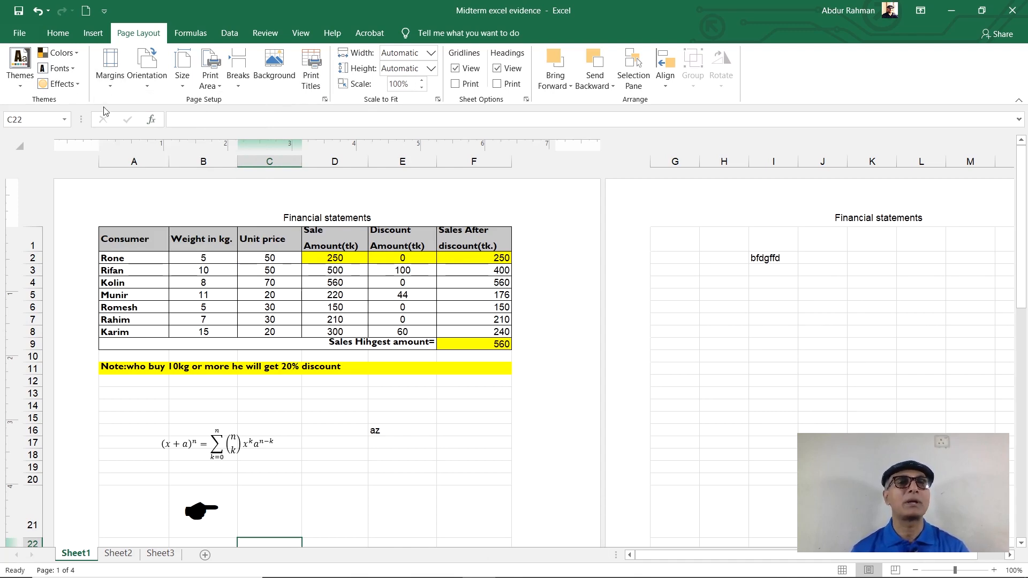
click(105, 83)
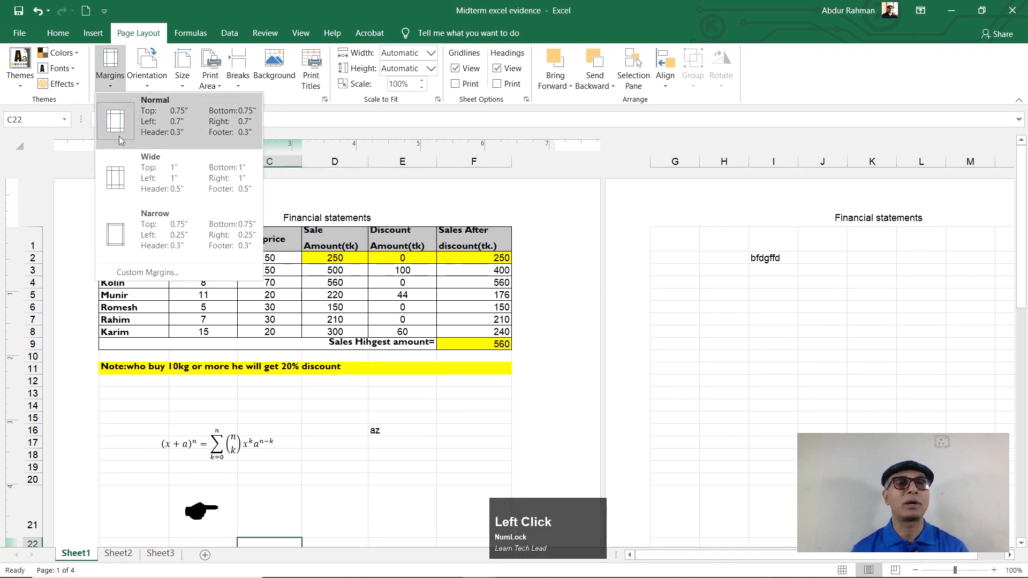
click(159, 170)
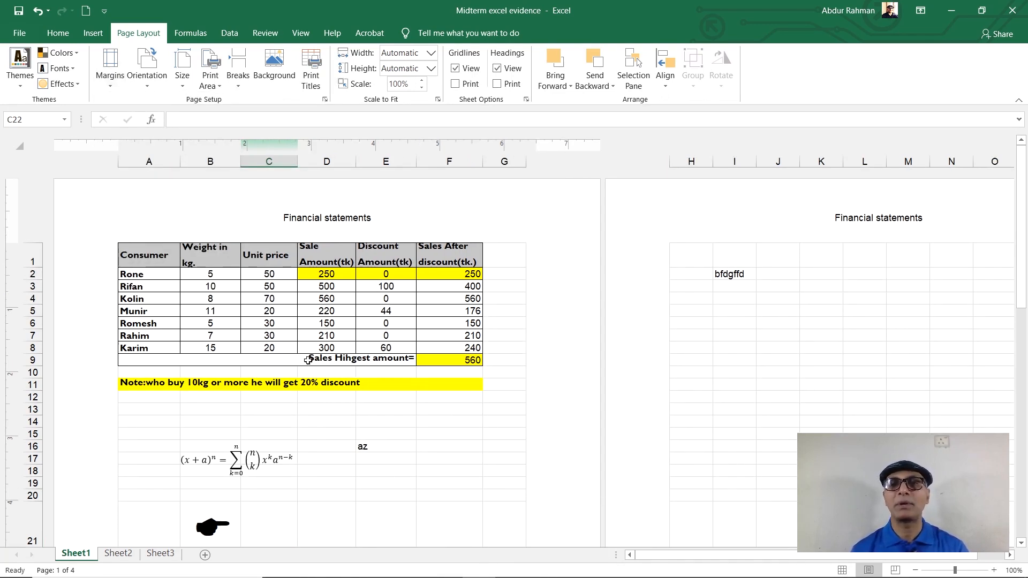
Apply Narrow margins and Landscape orientation to Sheet1 and check the page layout.
click(111, 88)
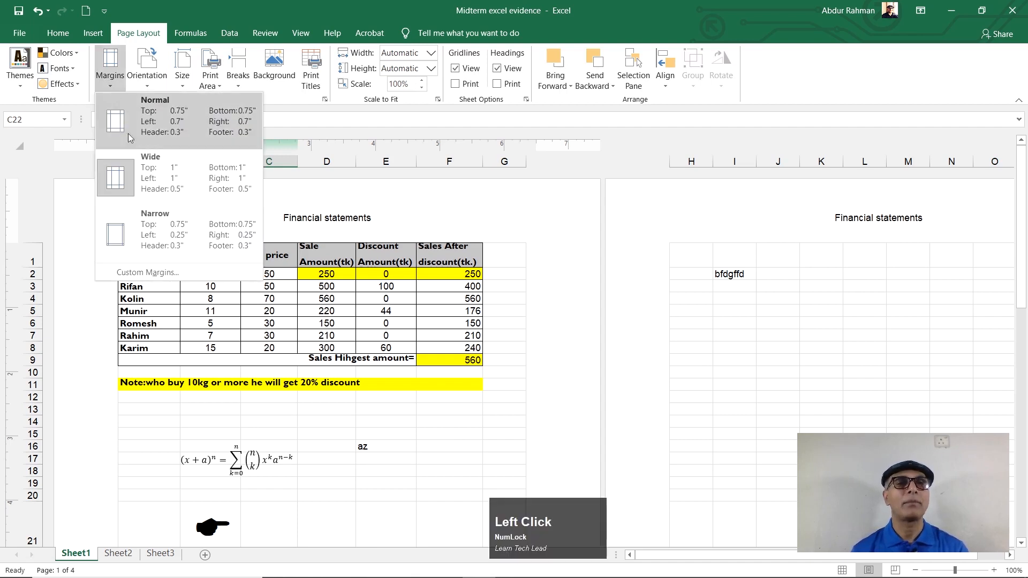
click(164, 242)
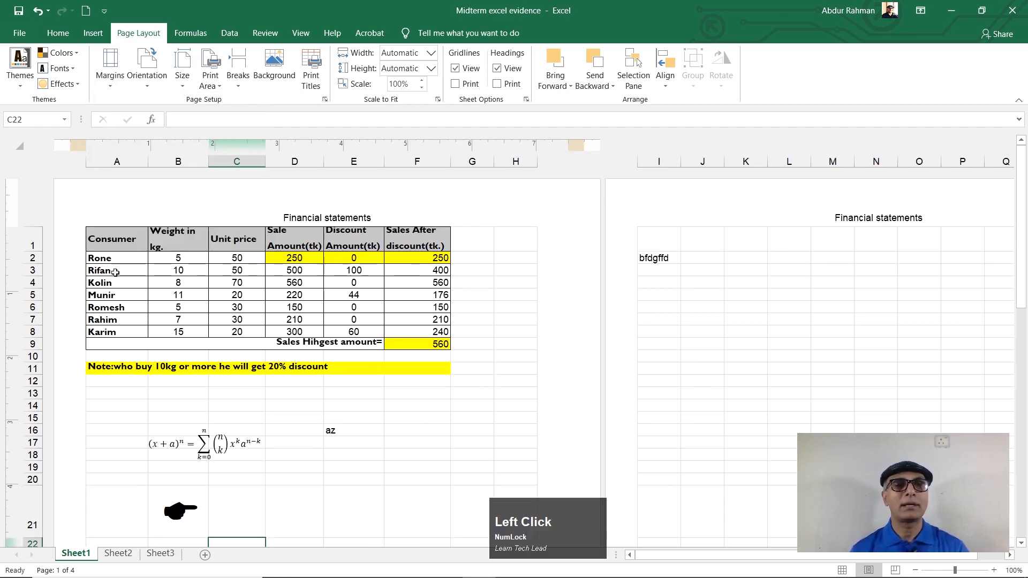
click(147, 80)
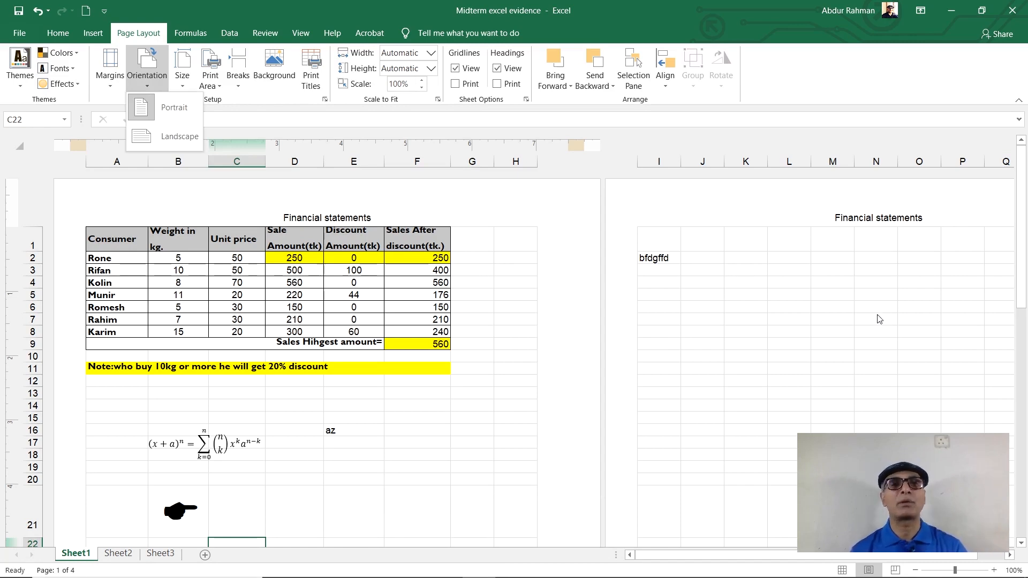
click(172, 138)
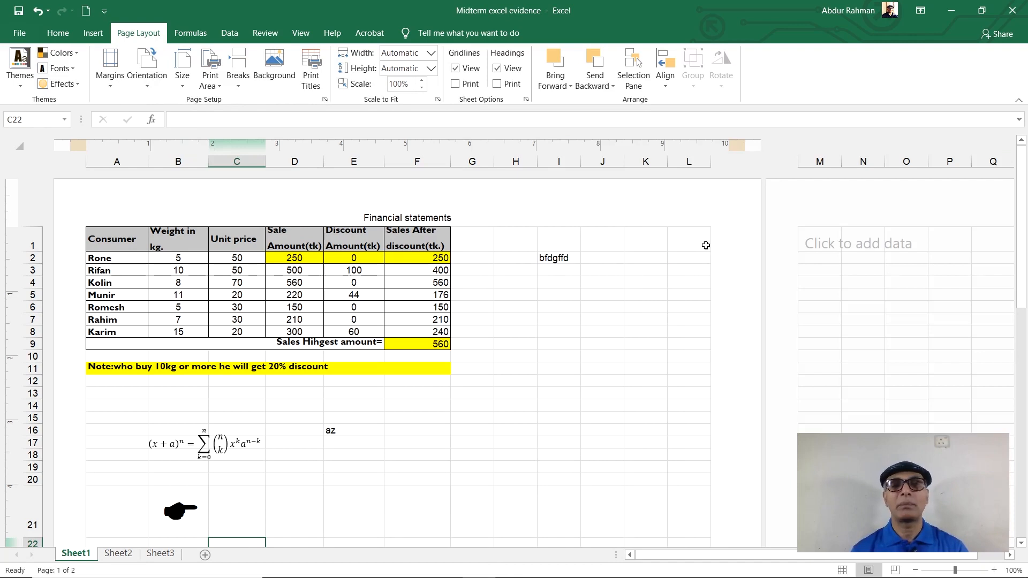
scroll(679, 276, down, 7)
scroll(681, 288, up, 5)
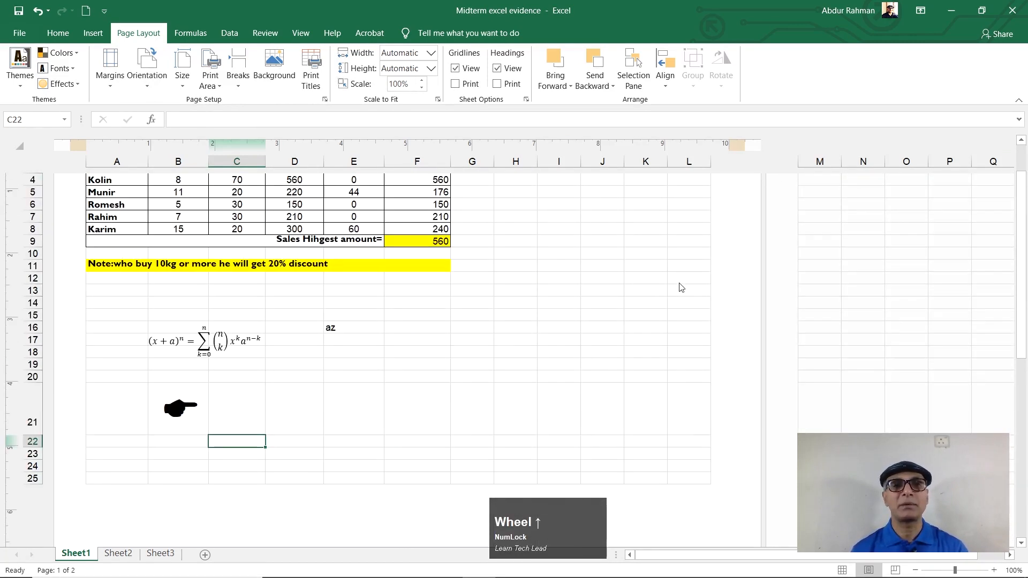
scroll(459, 350, up, 2)
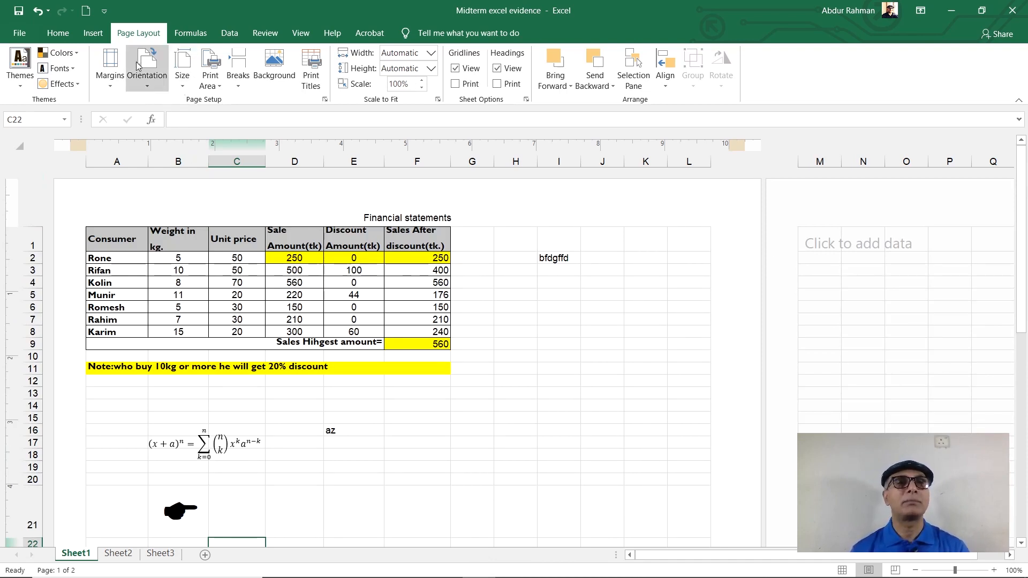
Try the A4 paper size through Page Setup, look at the printer options, and cancel without applying anything.
click(182, 92)
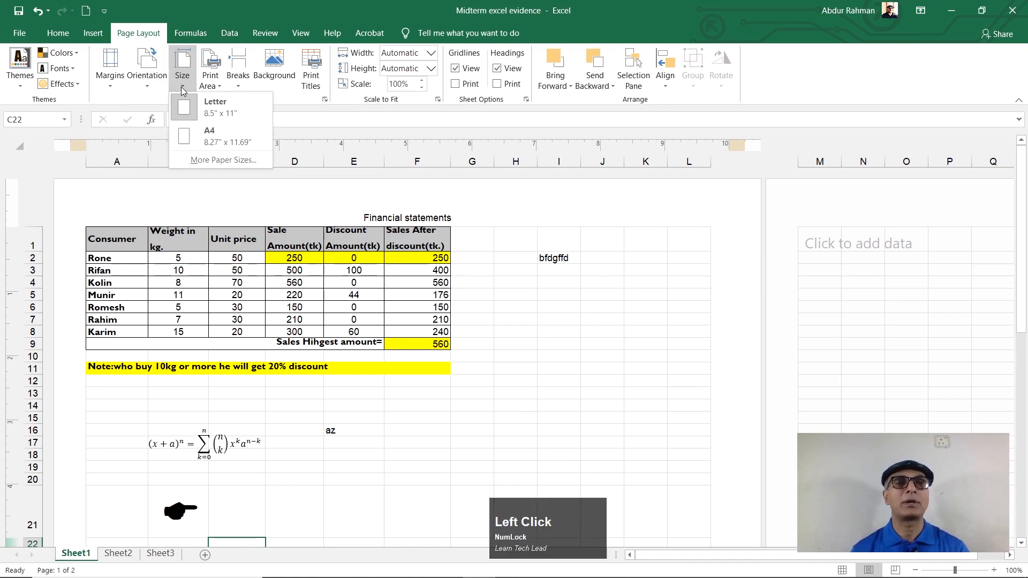
click(217, 160)
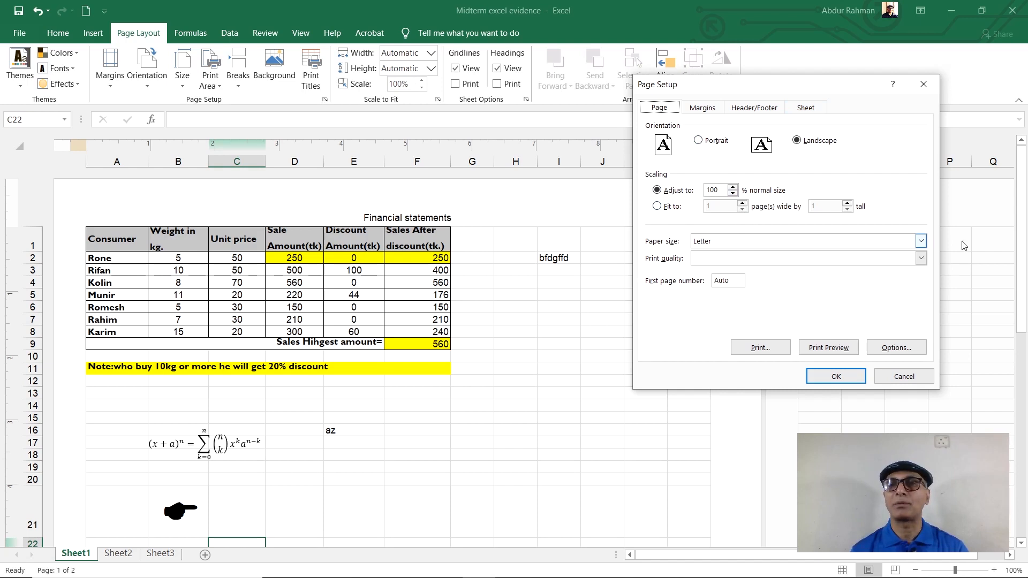
click(921, 241)
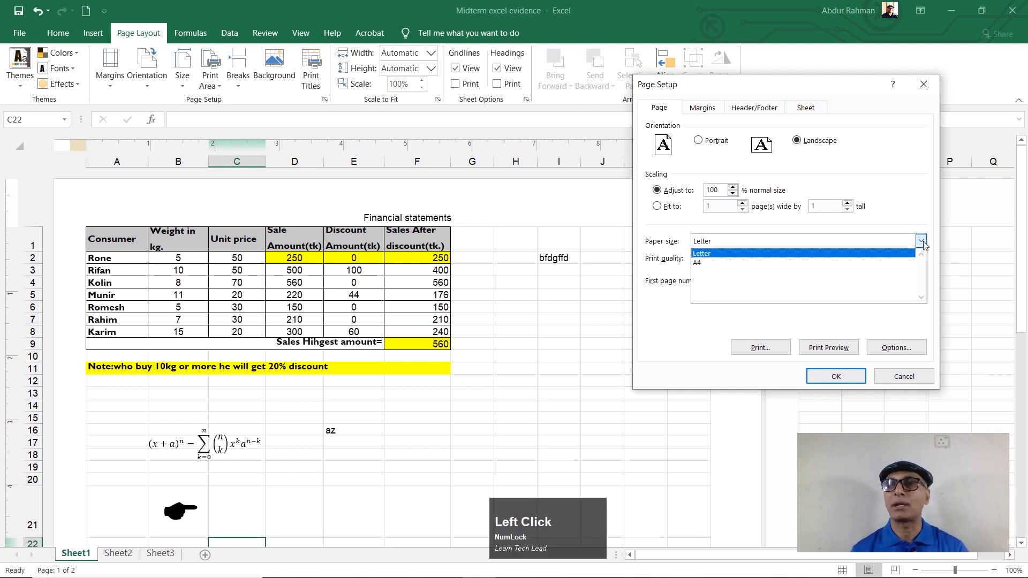
click(710, 266)
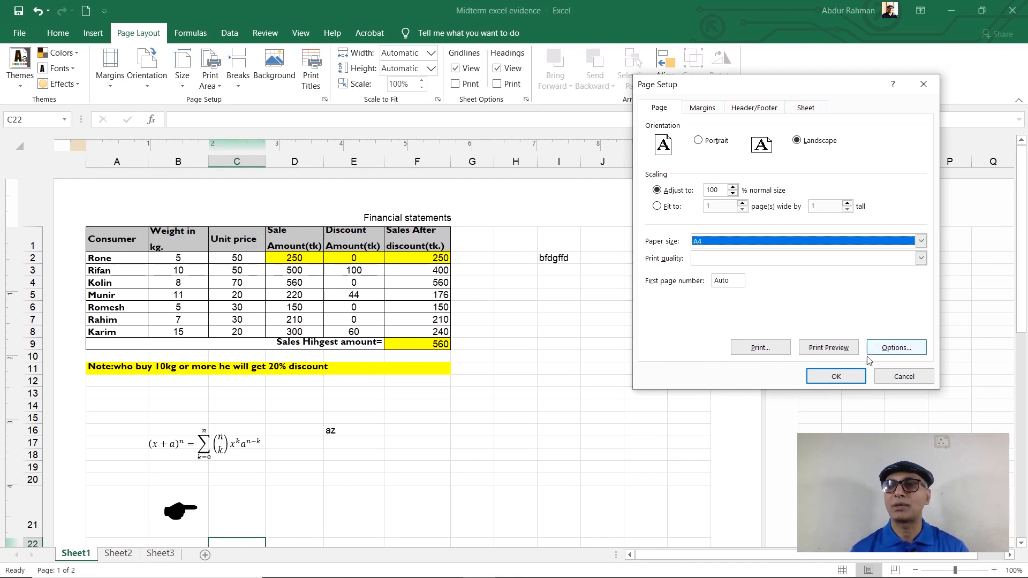
click(894, 349)
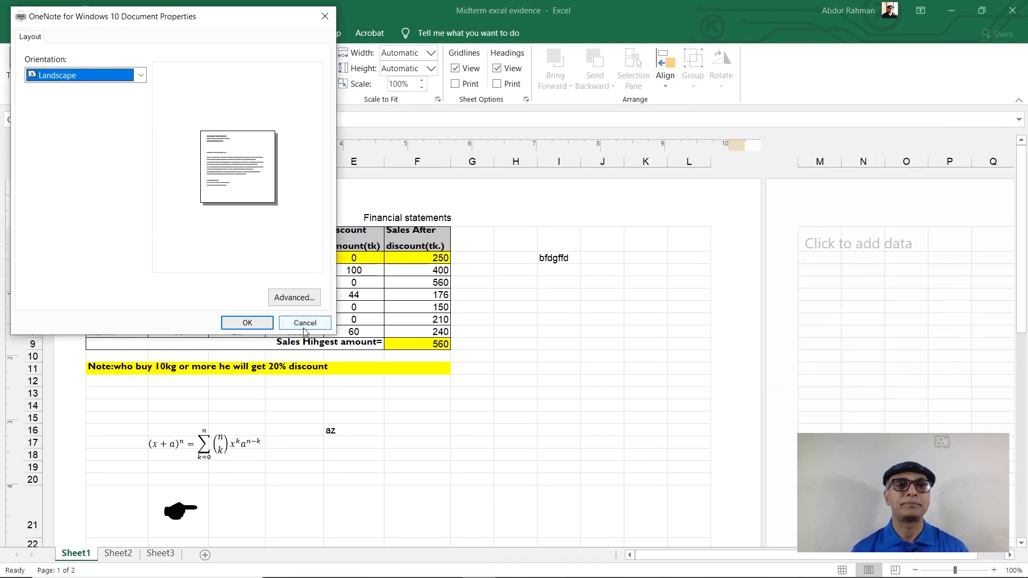
click(303, 325)
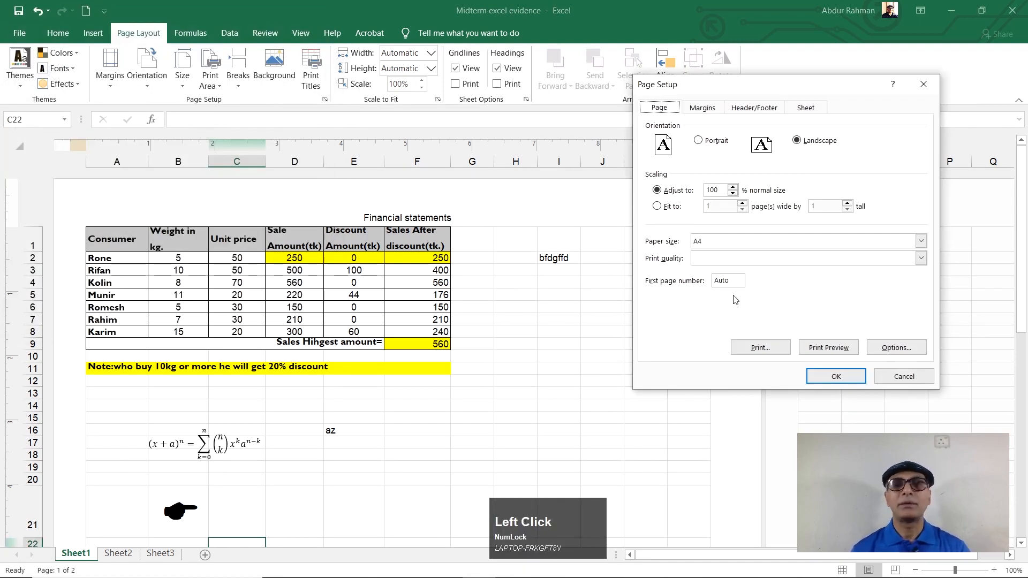
click(903, 377)
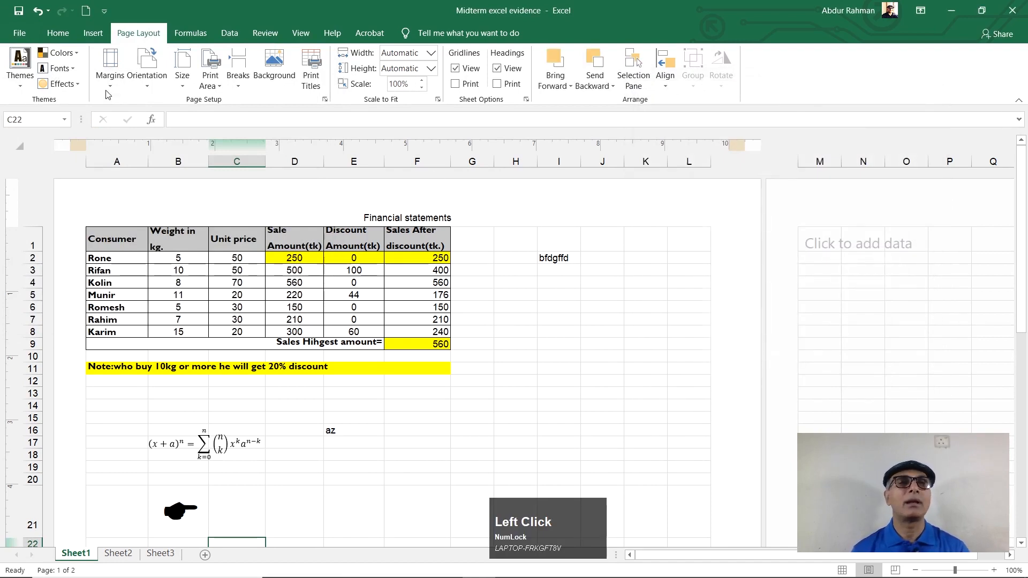
Set the selected single cell C22 as the print area and accept the single-cell selection.
click(211, 80)
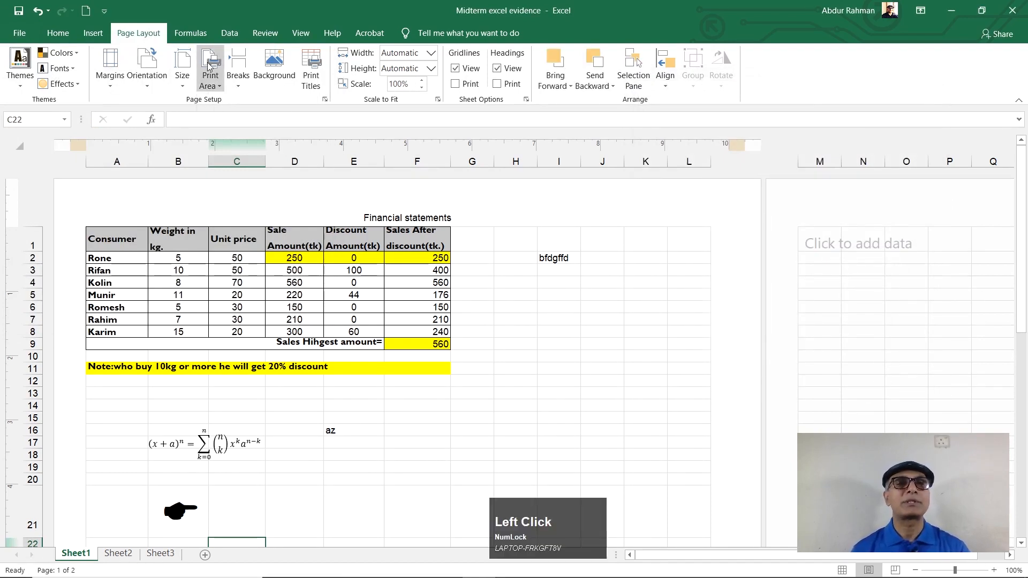
click(227, 104)
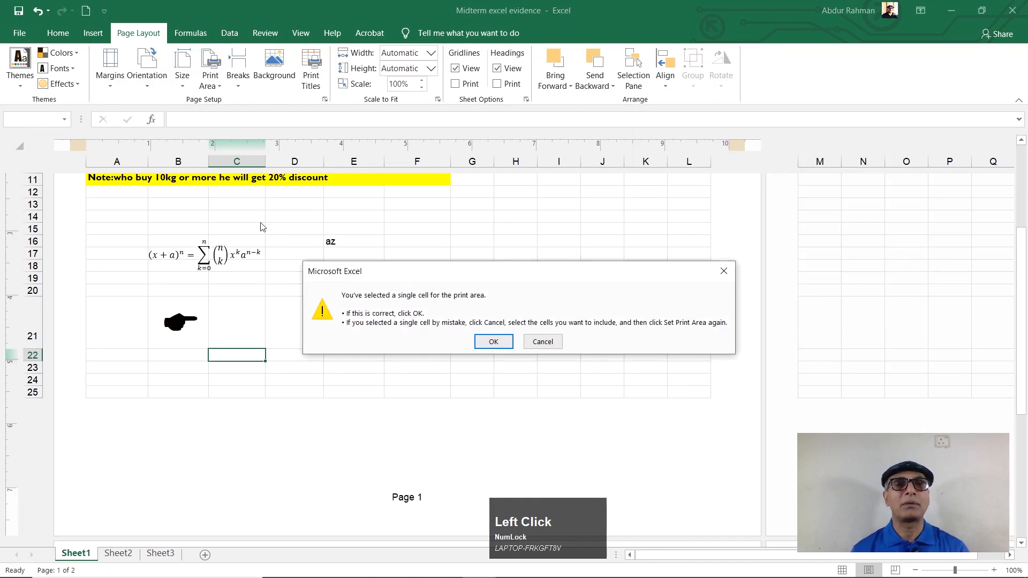
click(498, 347)
scroll(316, 306, up, 5)
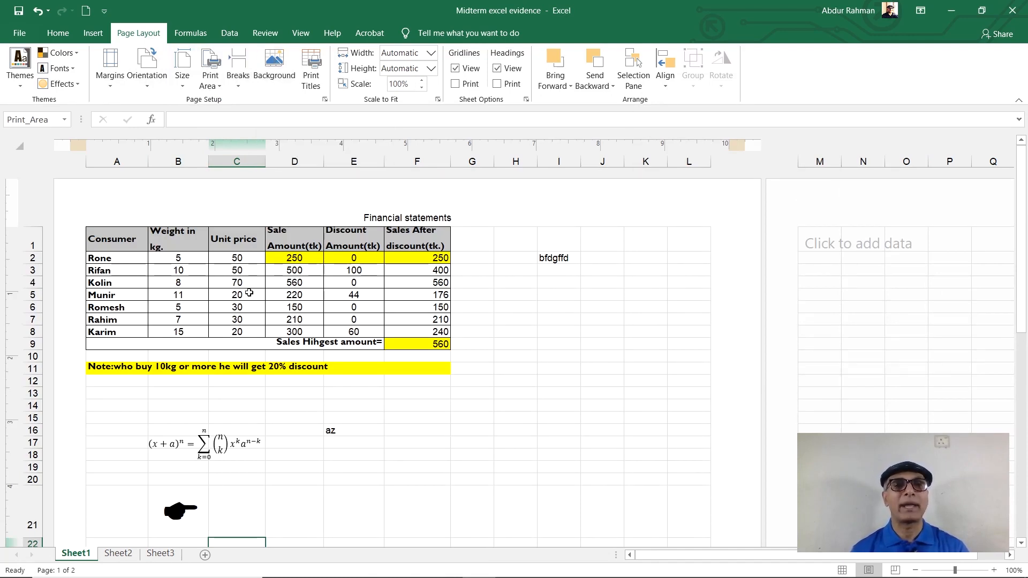
Insert a page break at cell A21 so the hand symbol row starts a new page, and review the pages.
scroll(241, 332, down, 5)
click(123, 325)
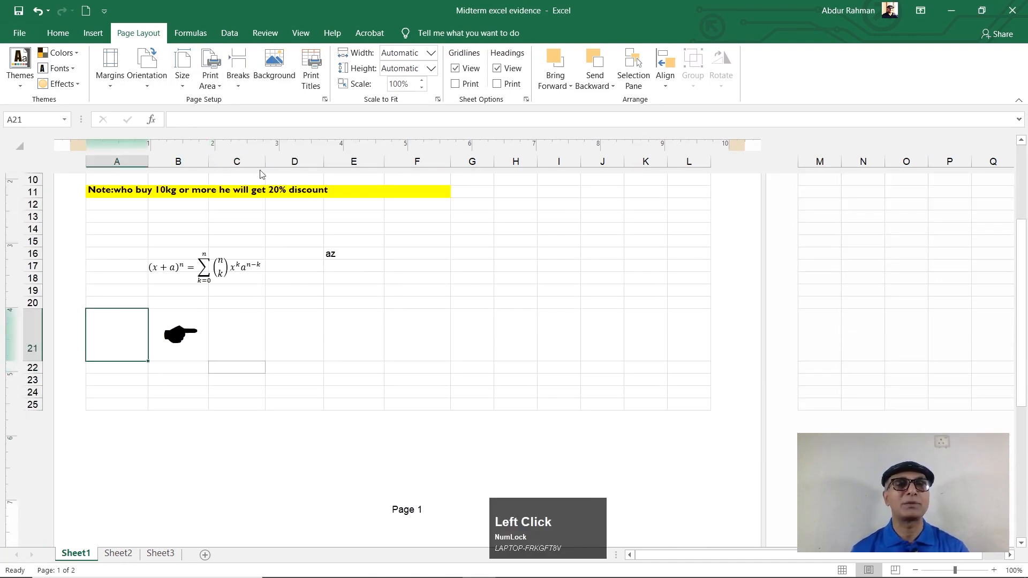
click(239, 77)
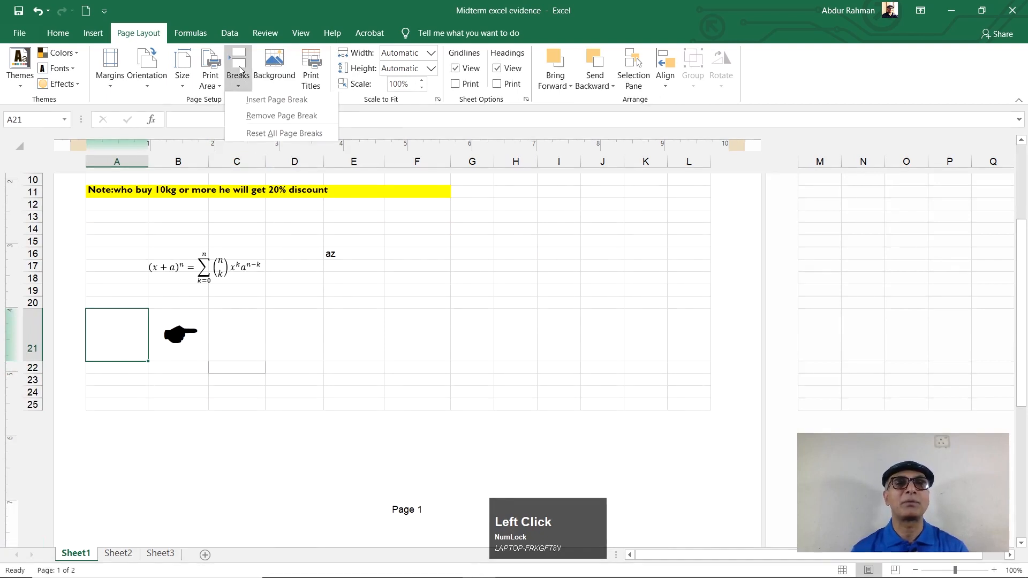
click(269, 108)
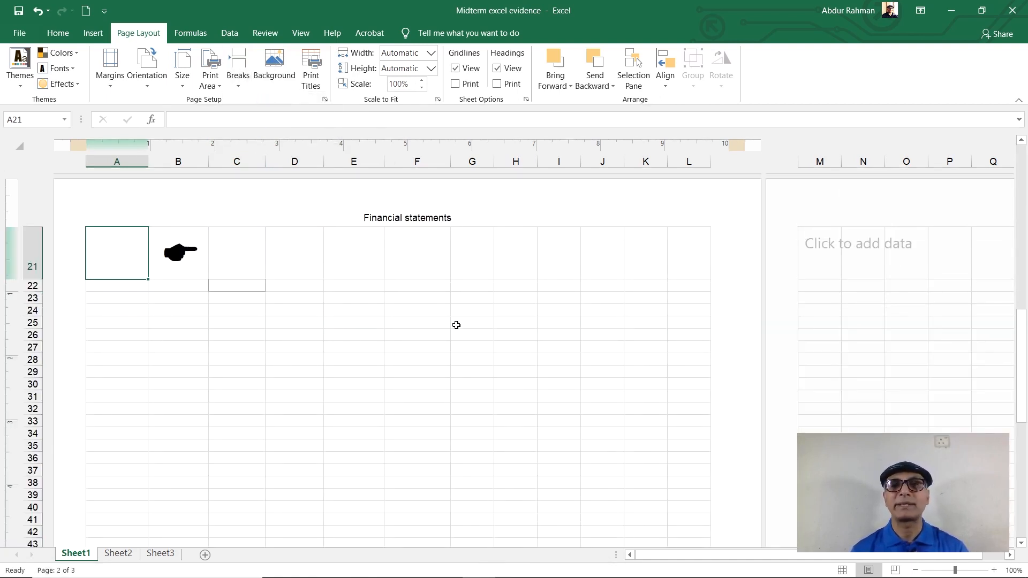
scroll(456, 325, down, 5)
scroll(449, 307, up, 10)
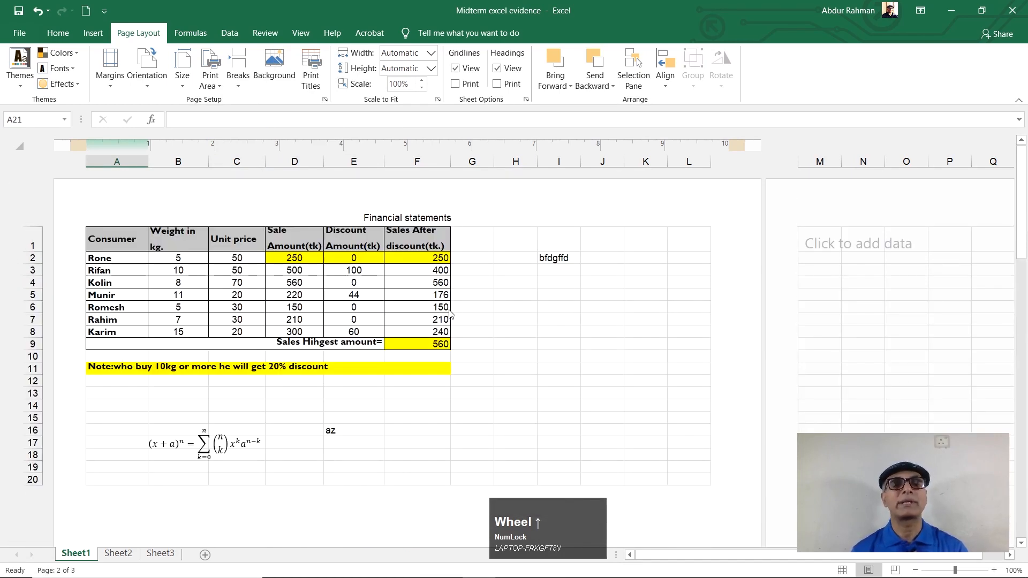
Set the green Learn Tech Lead picture from the MS EXCEL\p1 folder on drive D as Sheet1's background.
click(154, 268)
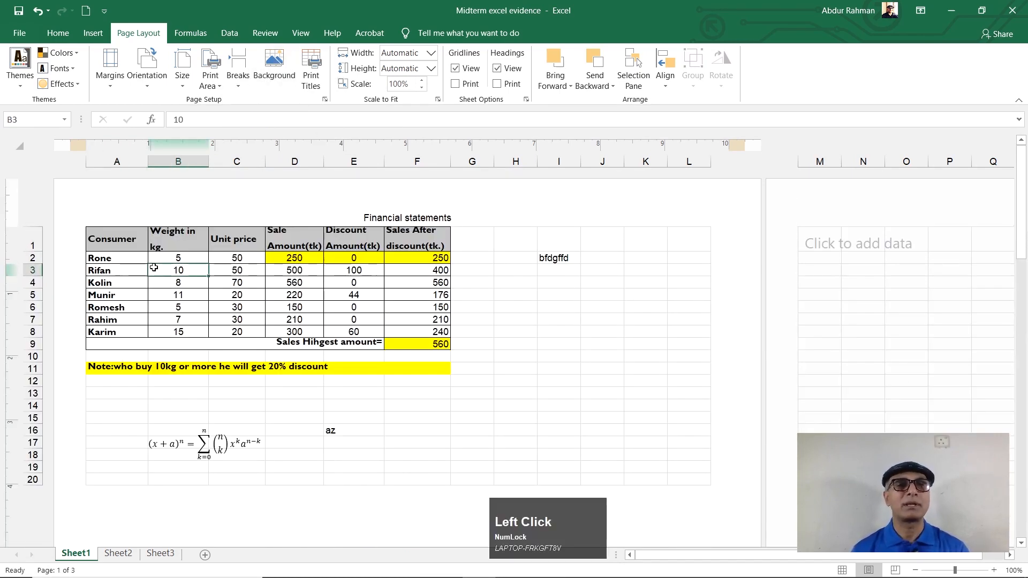
click(133, 241)
click(281, 59)
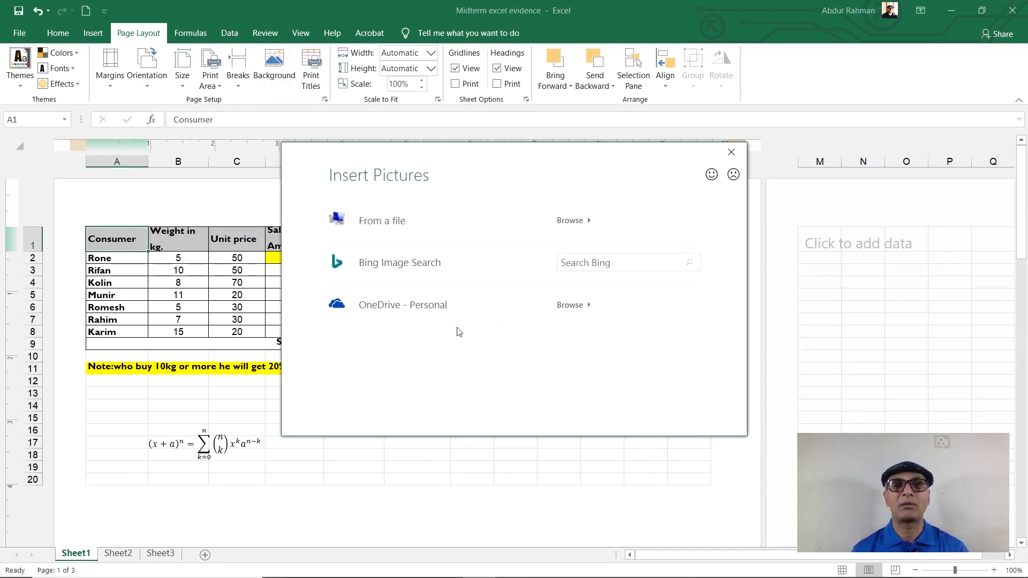
click(385, 232)
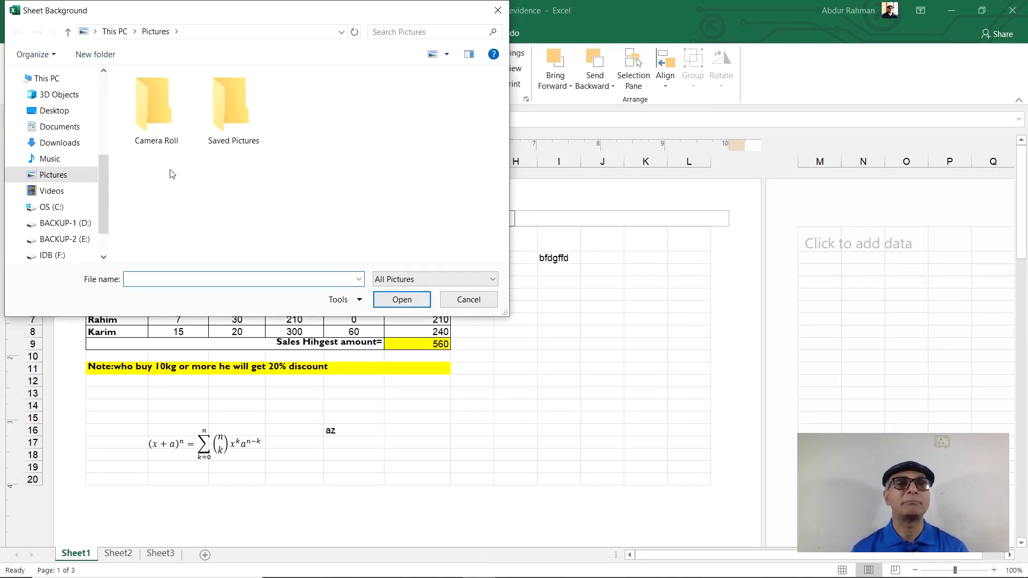
click(45, 110)
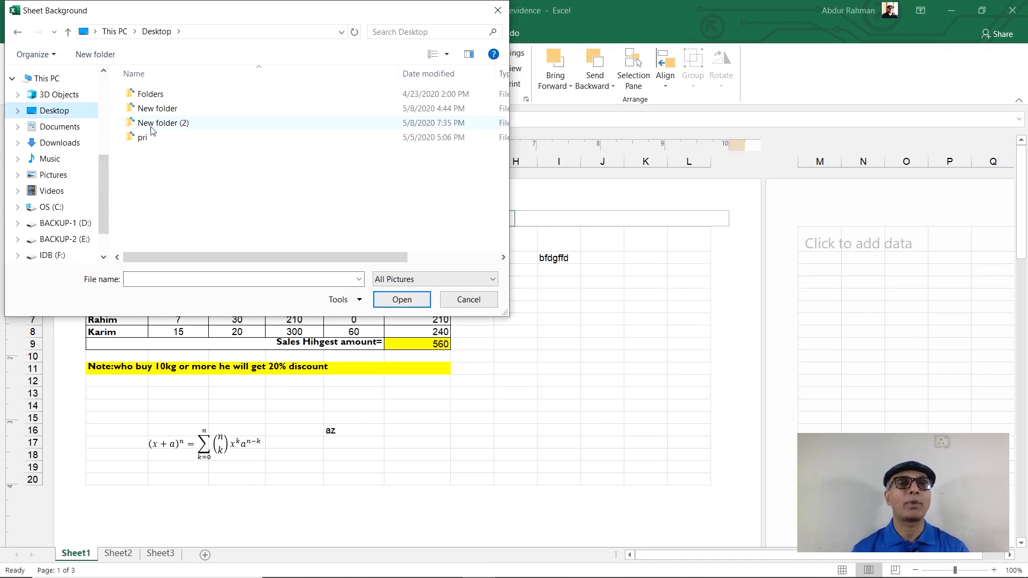
double_click(154, 94)
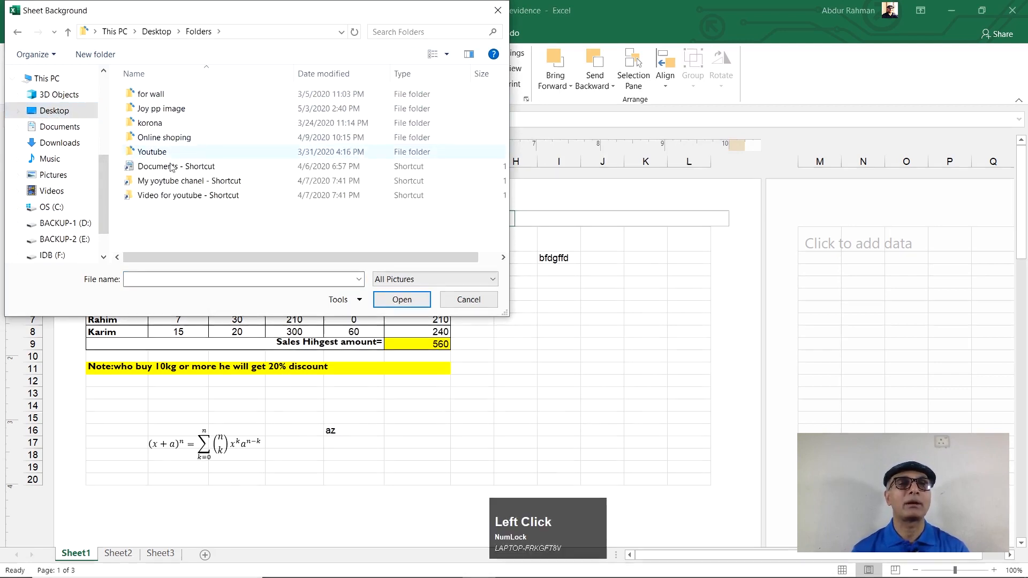
double_click(159, 196)
double_click(159, 97)
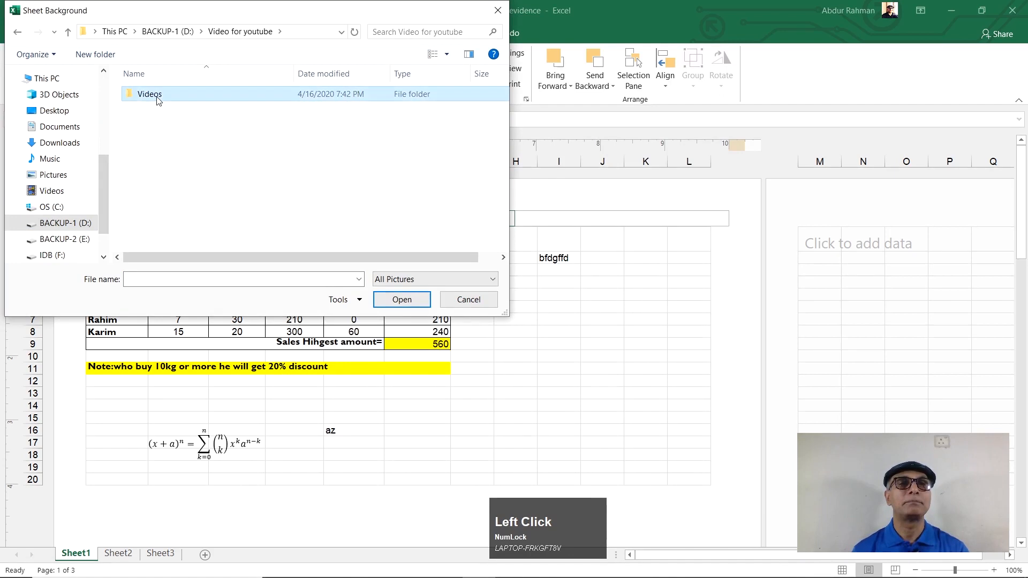
double_click(157, 124)
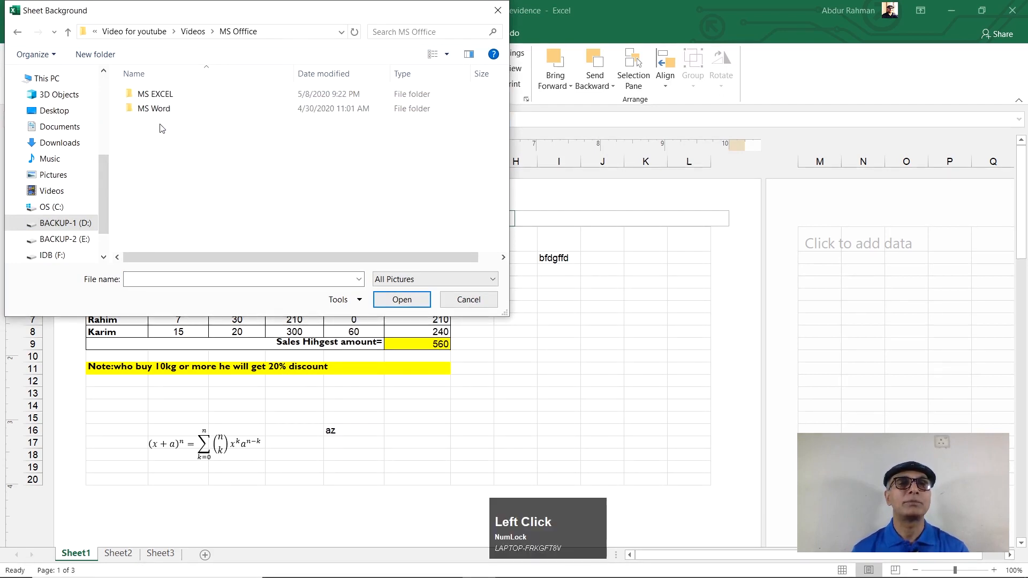
double_click(156, 94)
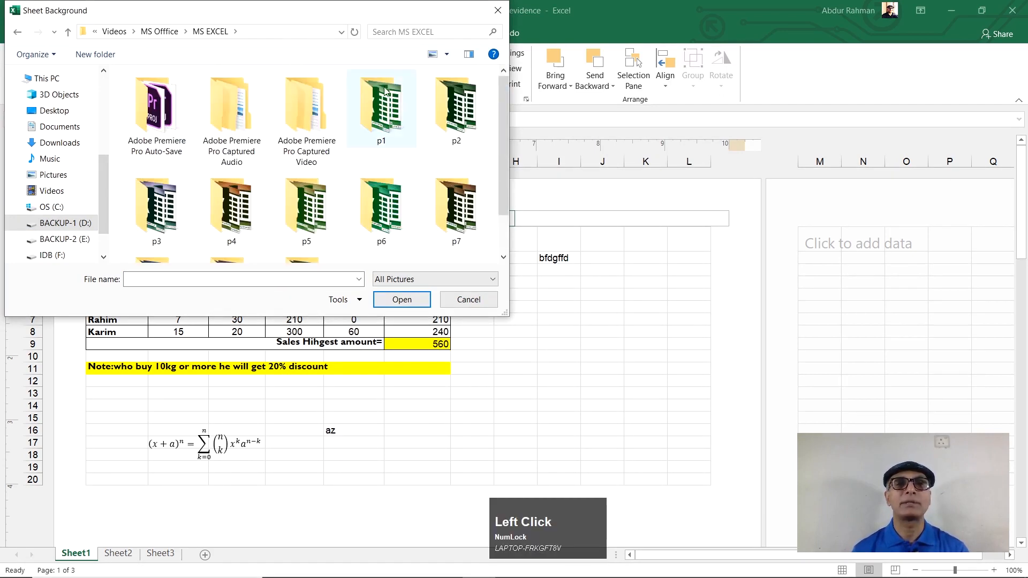
double_click(384, 91)
double_click(153, 115)
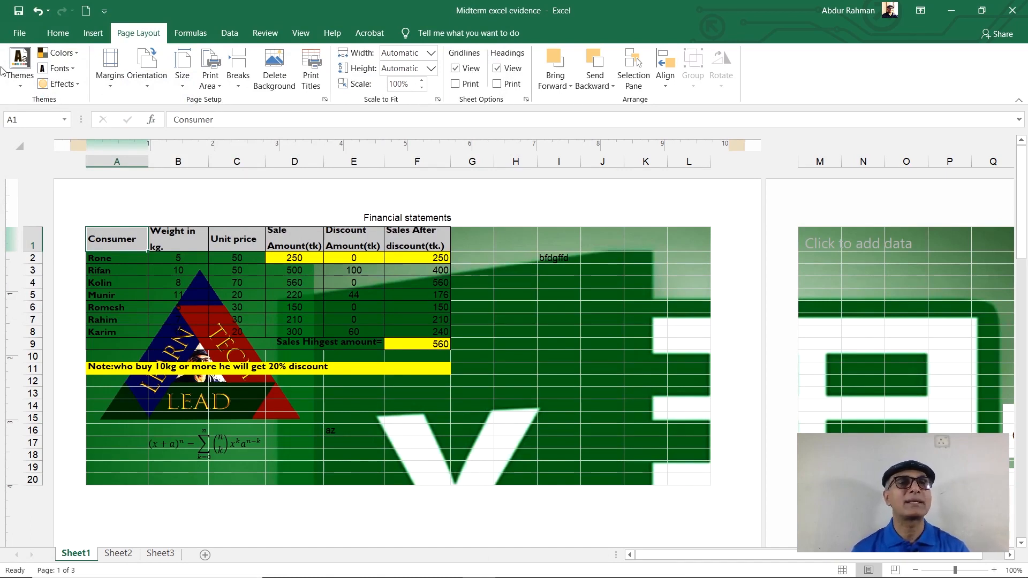
Replace the workbook's Badge theme with another built-in theme and select cell I7.
click(20, 67)
click(194, 278)
click(540, 320)
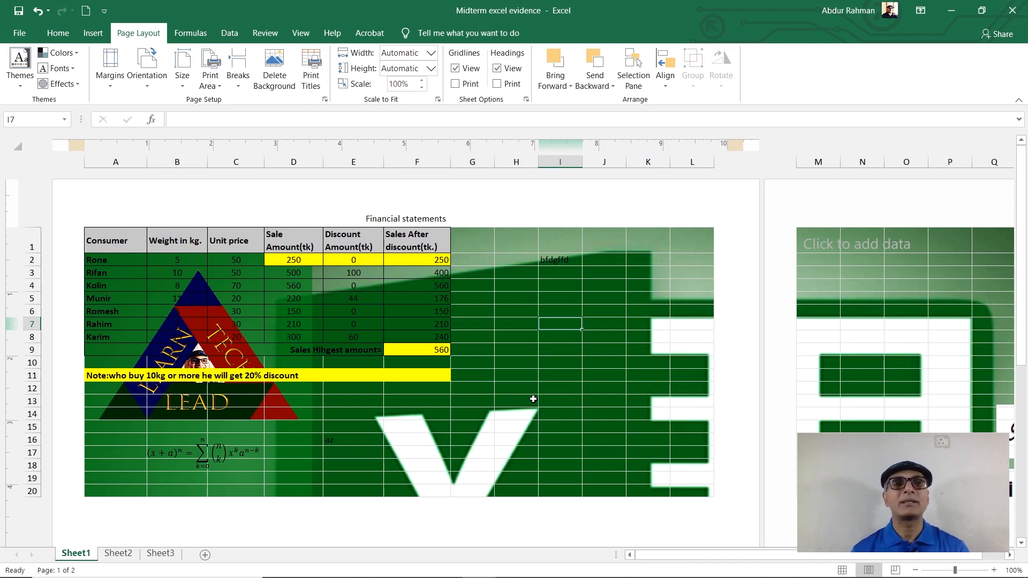
click(93, 32)
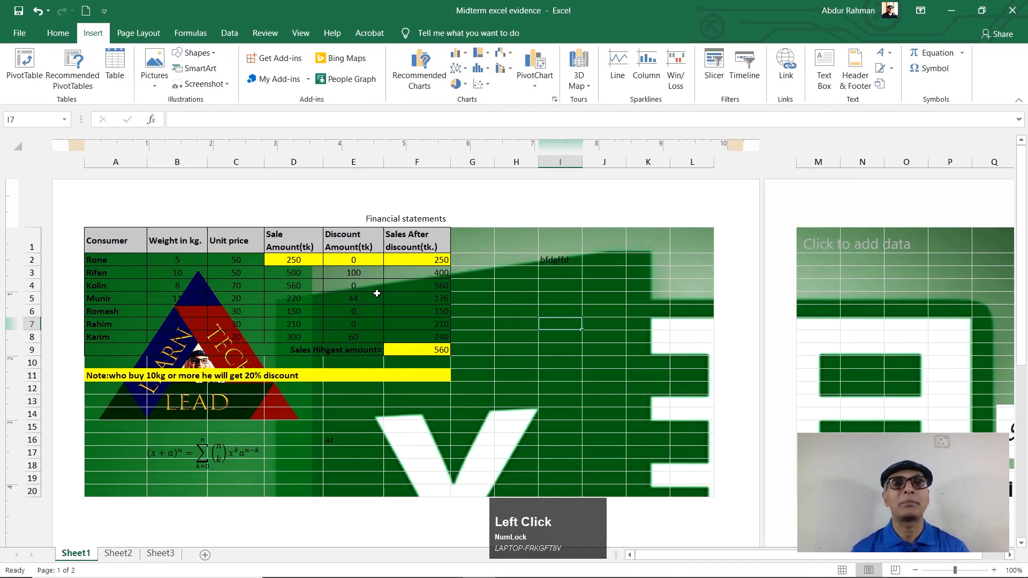